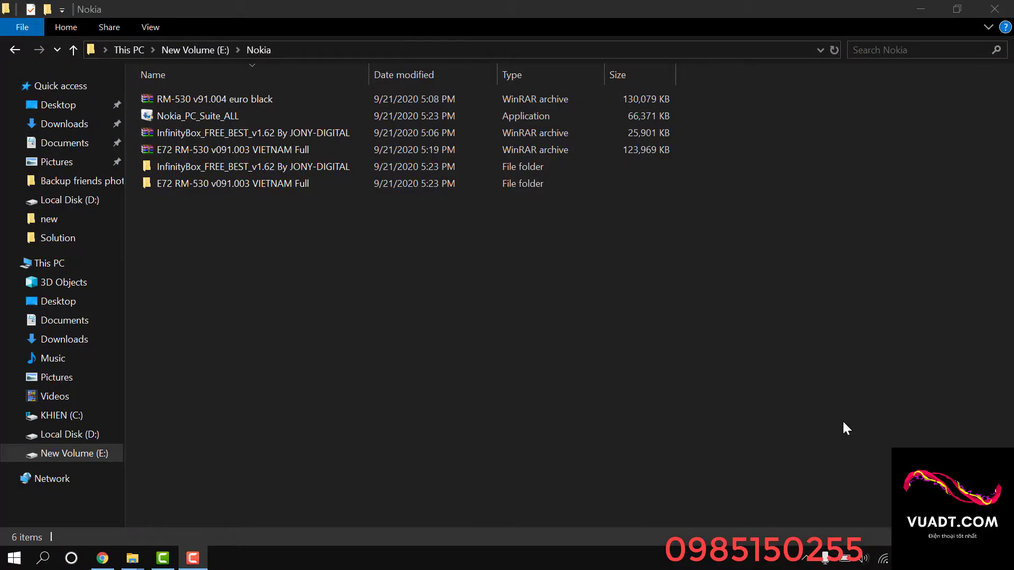
# - Launch the Nokia_PC_Suite_ALL installer and confirm English (US) as the setup language
pyautogui.click(273, 195)
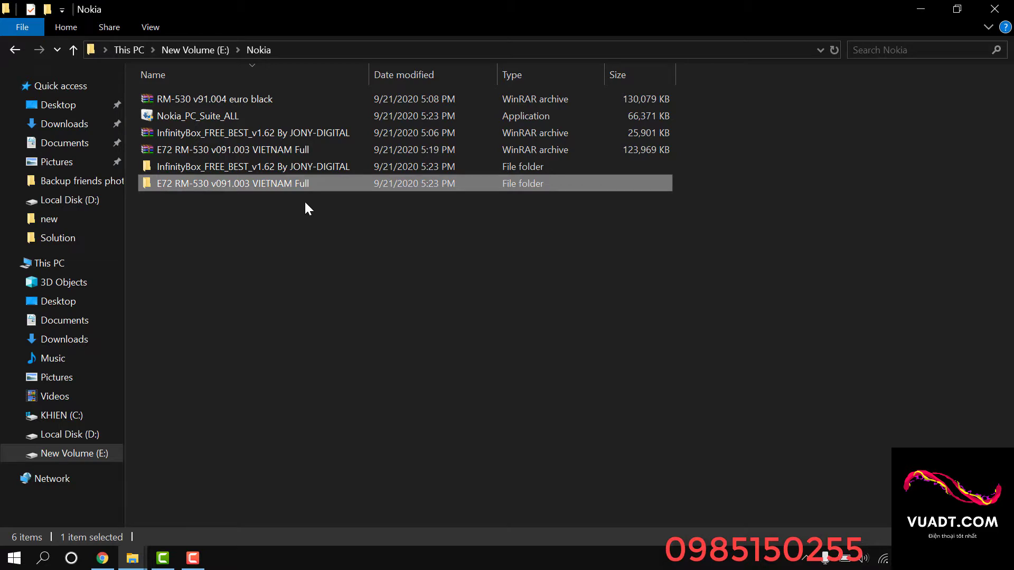
pyautogui.click(311, 256)
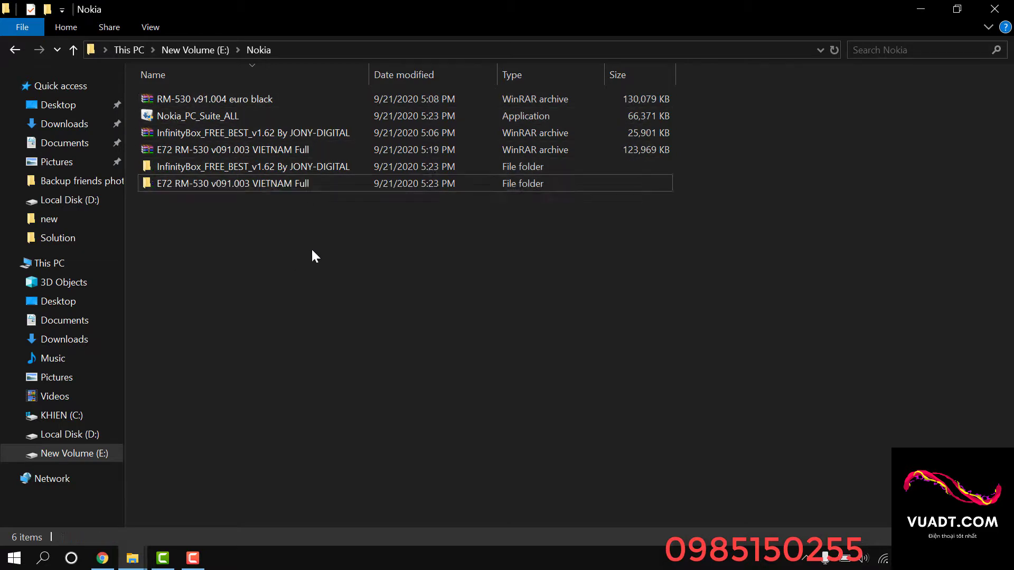
pyautogui.click(240, 114)
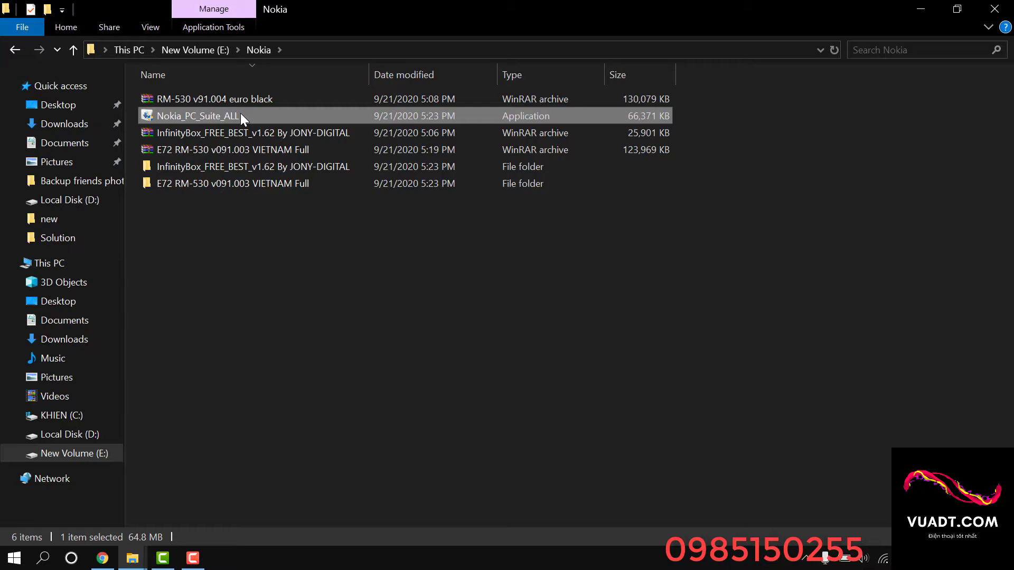
pyautogui.doubleClick(227, 110)
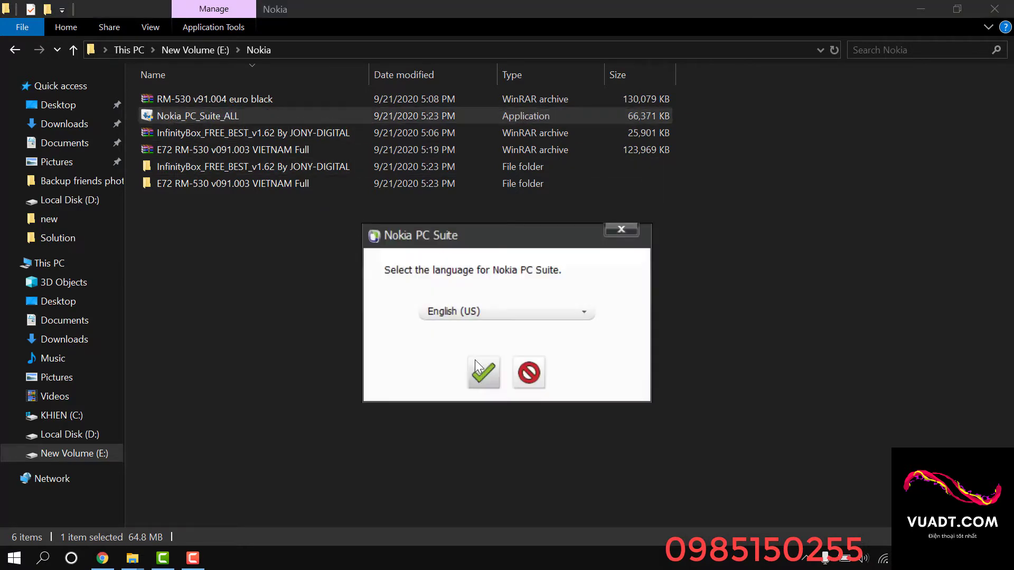
pyautogui.click(482, 370)
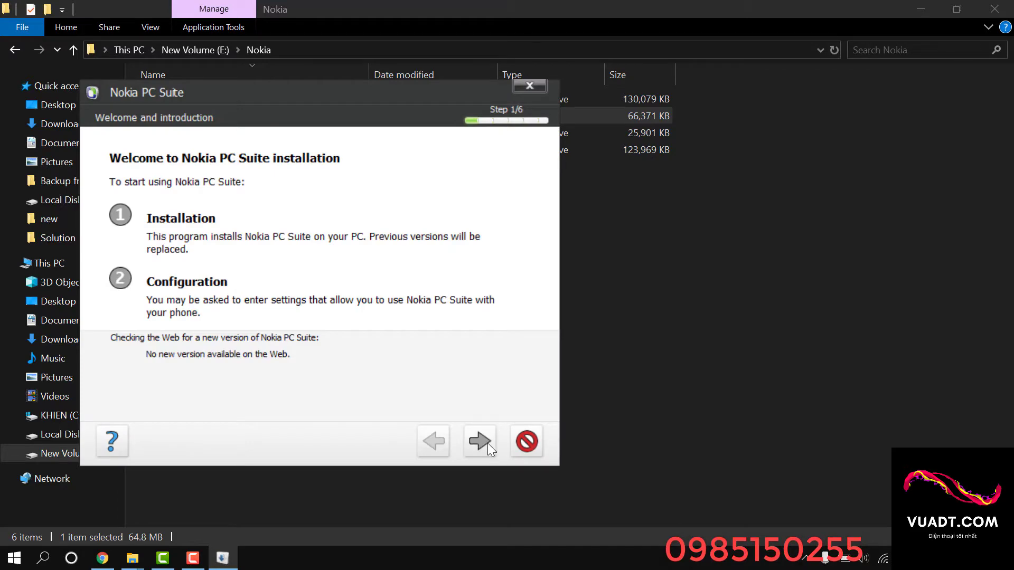
# - Accept the Nokia PC Suite license agreement and start the installation with the default settings
pyautogui.click(488, 445)
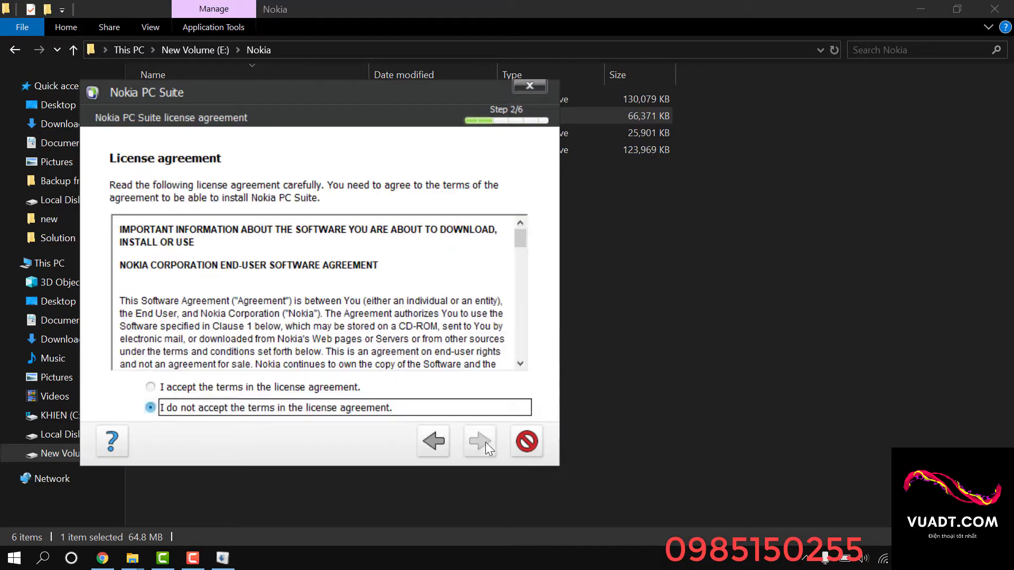
pyautogui.click(224, 394)
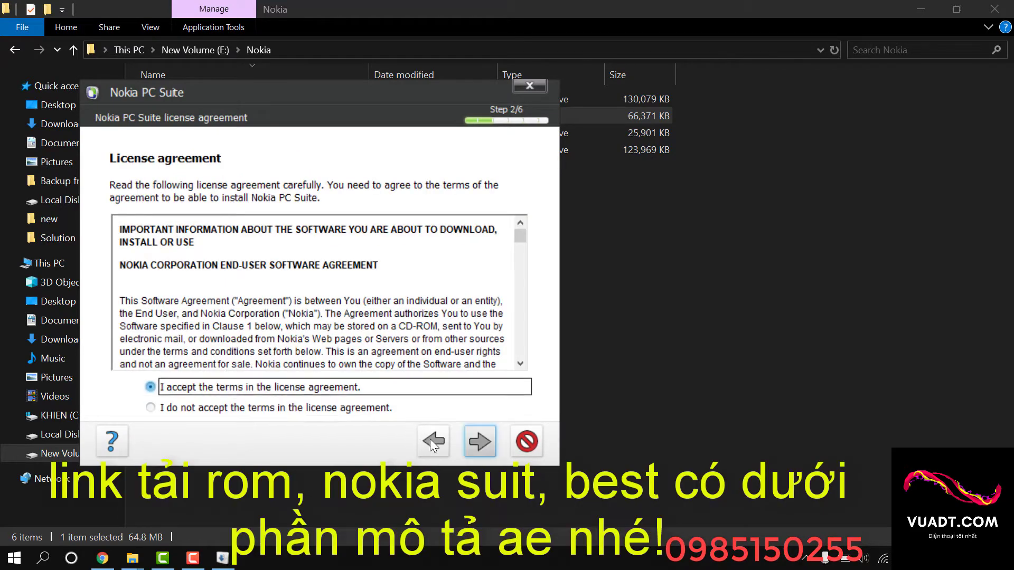
pyautogui.click(479, 443)
pyautogui.click(479, 442)
pyautogui.click(475, 440)
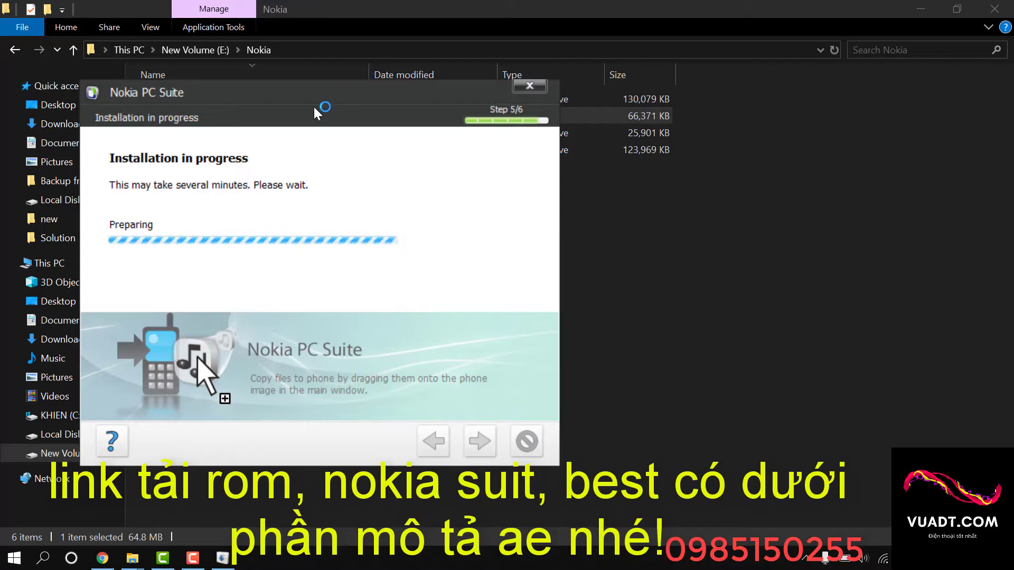
# - Finish the completed Nokia PC Suite installation and close the Get Connected wizard
pyautogui.moveTo(338, 93); pyautogui.dragTo(572, 88)
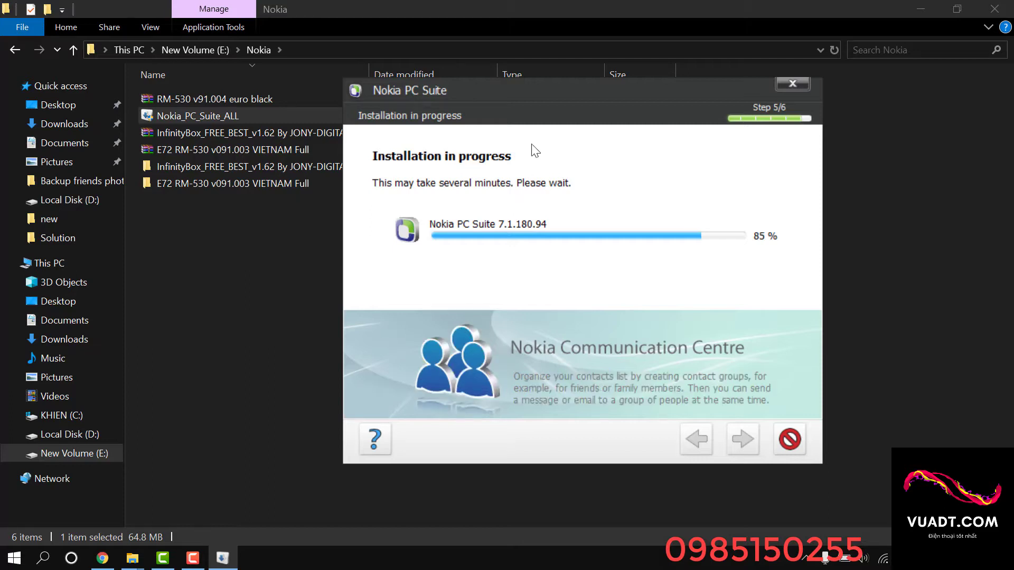
pyautogui.moveTo(559, 92); pyautogui.dragTo(729, 35)
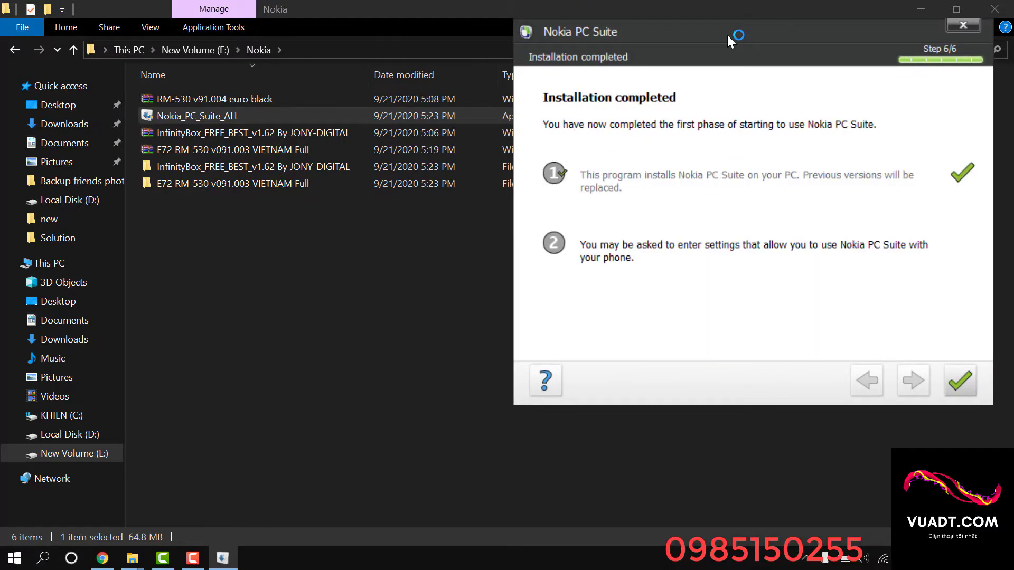
pyautogui.moveTo(725, 33); pyautogui.dragTo(638, 69)
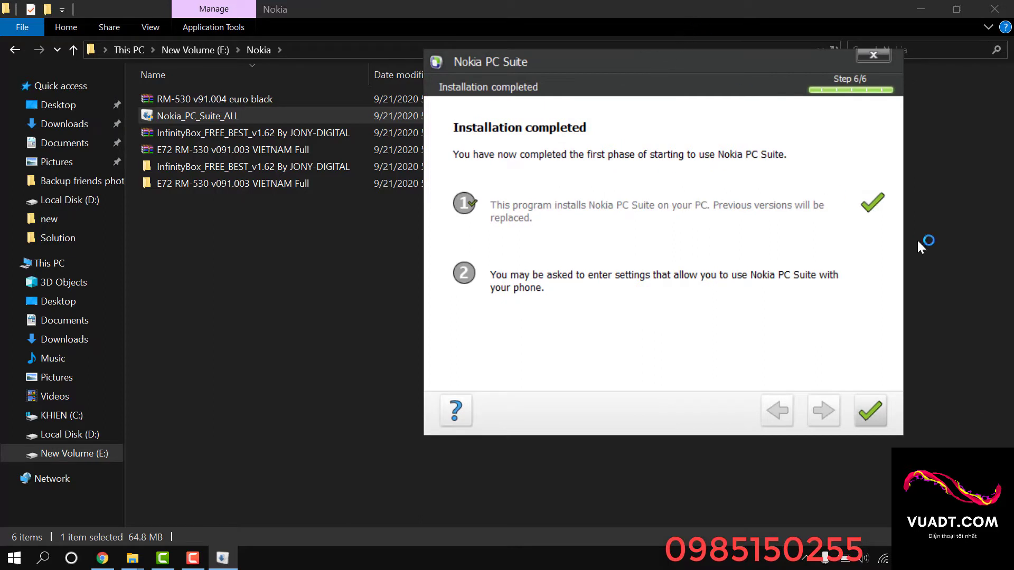
pyautogui.click(872, 411)
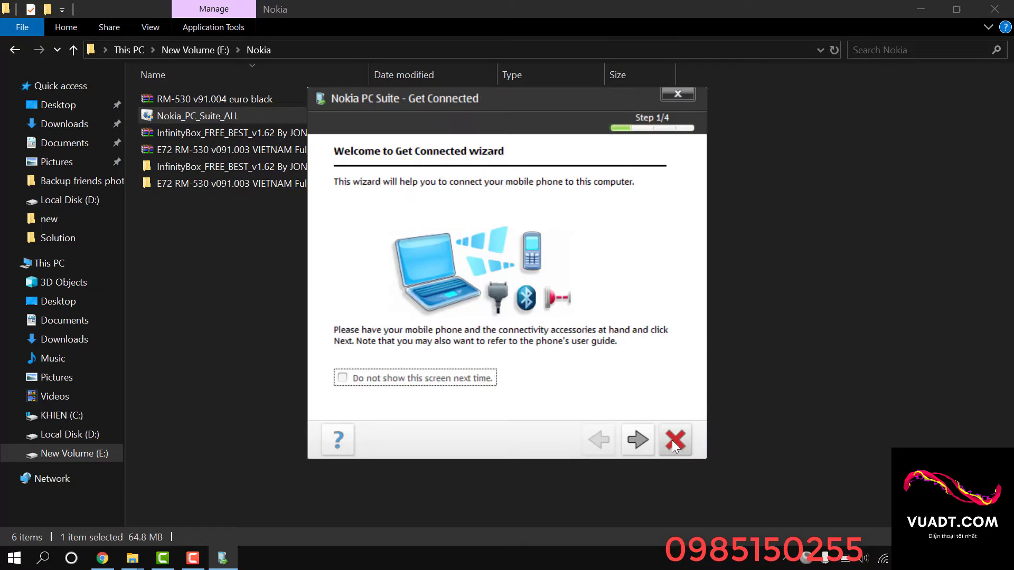
pyautogui.click(674, 439)
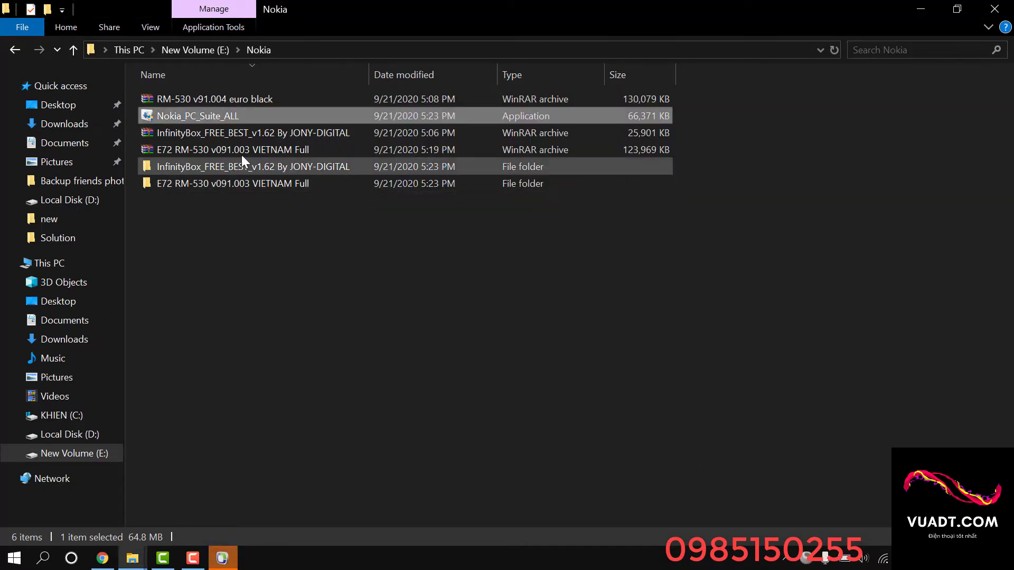
# - Look up the BEST application inside the nested InfinityBox_FREE_BEST_v1.62 folders, then return to the Nokia folder
pyautogui.click(241, 137)
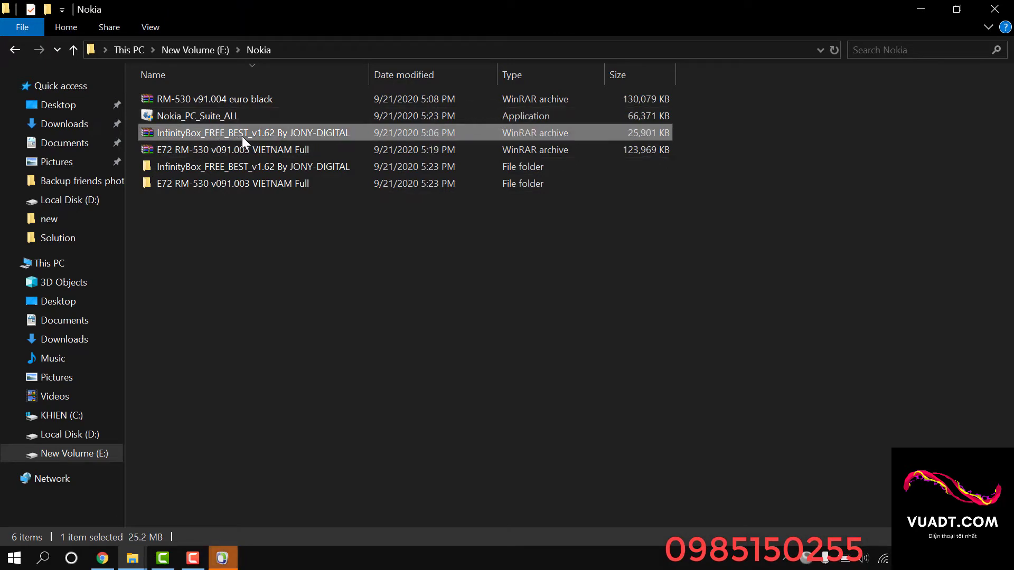
pyautogui.click(268, 169)
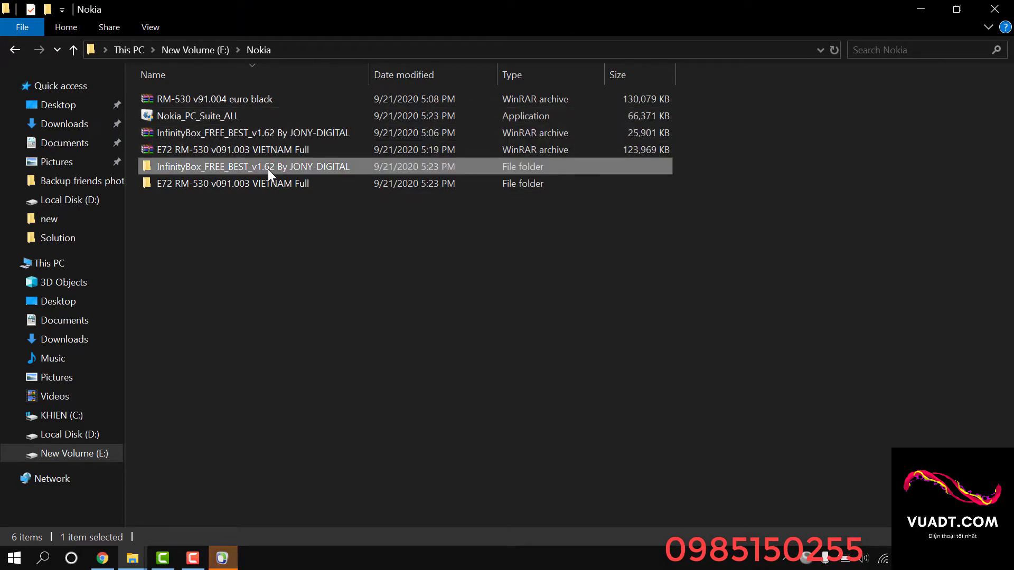
pyautogui.doubleClick(268, 169)
pyautogui.doubleClick(269, 96)
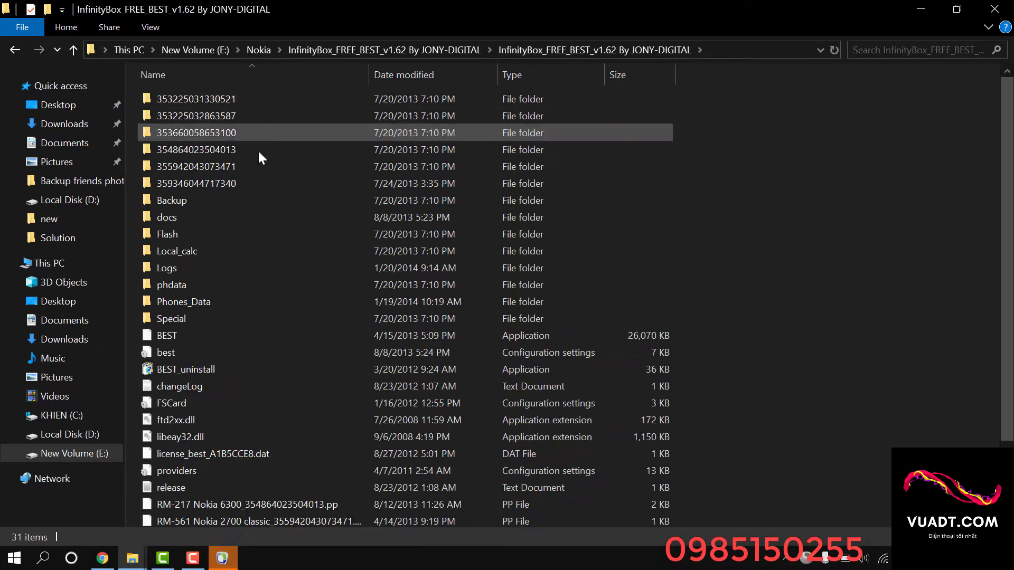
pyautogui.click(209, 335)
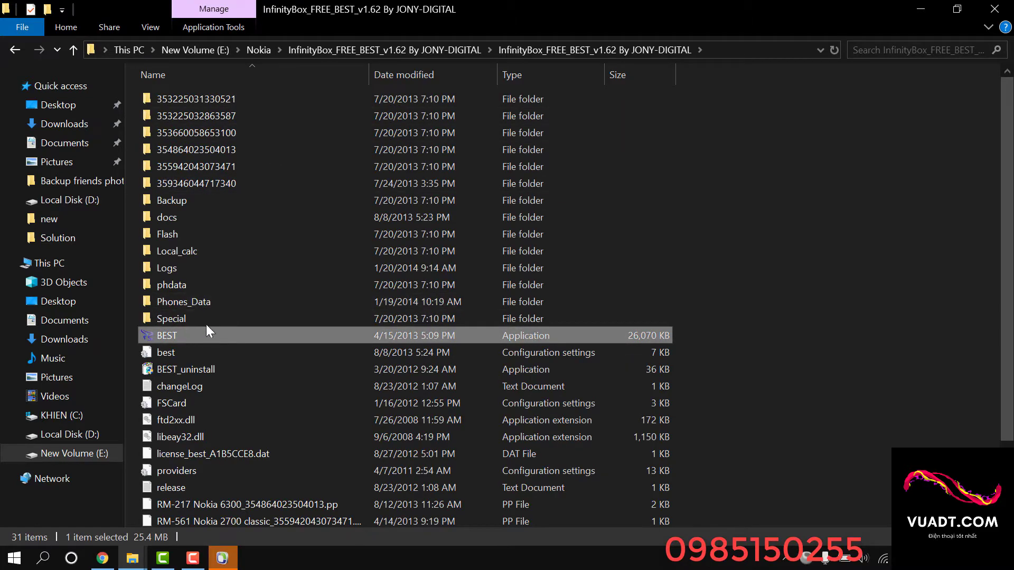
pyautogui.click(73, 49)
pyautogui.click(73, 50)
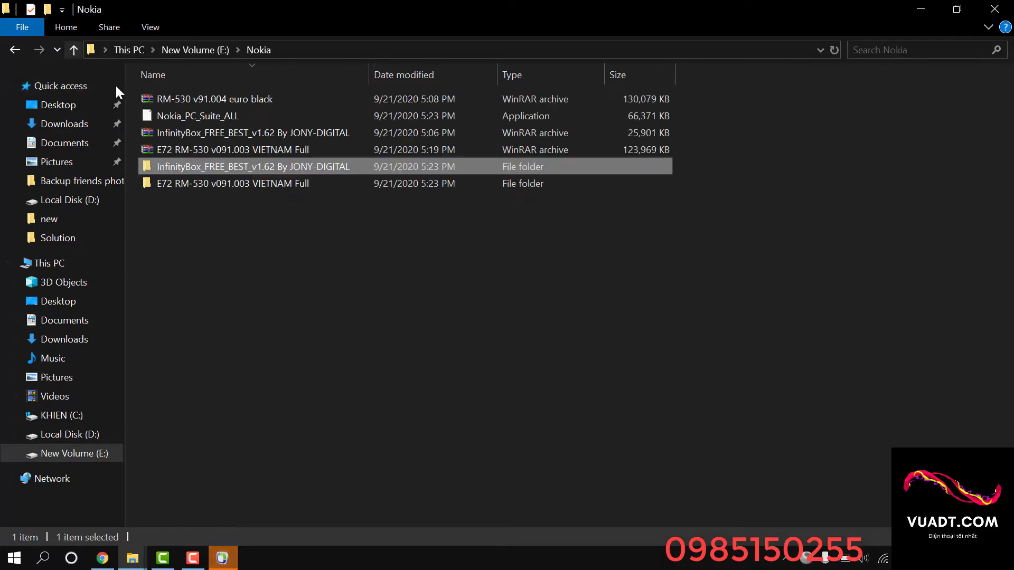
# - Open the nested E72 RM-530 v091.003 VIETNAM Full folders down to the firmware files in RM-530
pyautogui.click(254, 188)
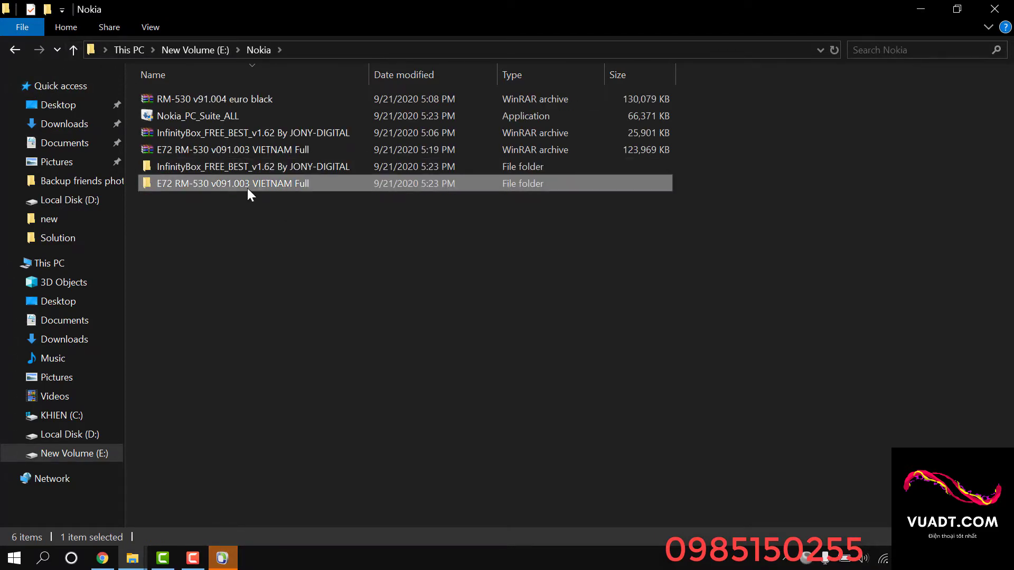
pyautogui.click(215, 184)
pyautogui.rightClick(214, 185)
pyautogui.click(421, 211)
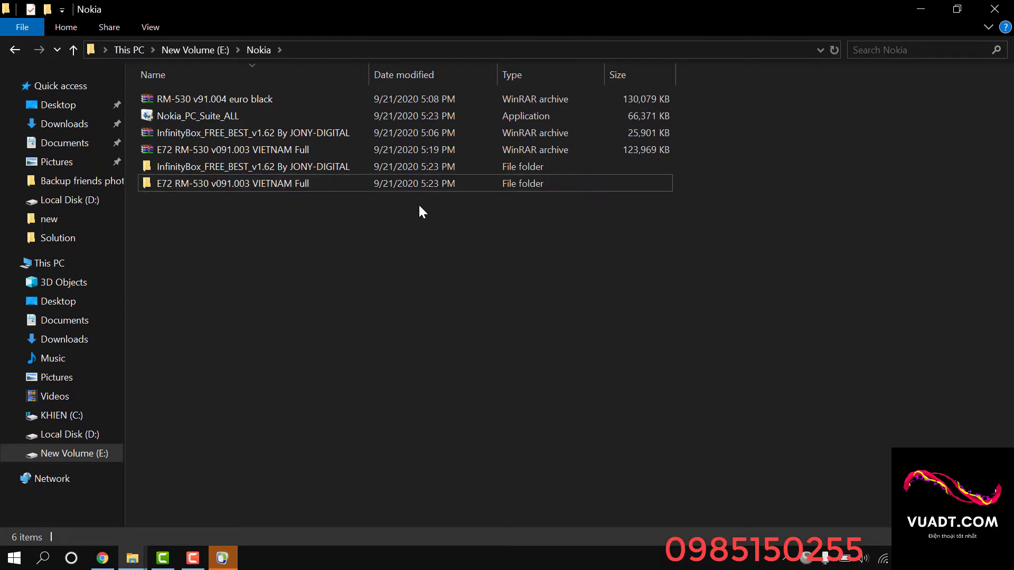
pyautogui.doubleClick(386, 183)
pyautogui.click(292, 101)
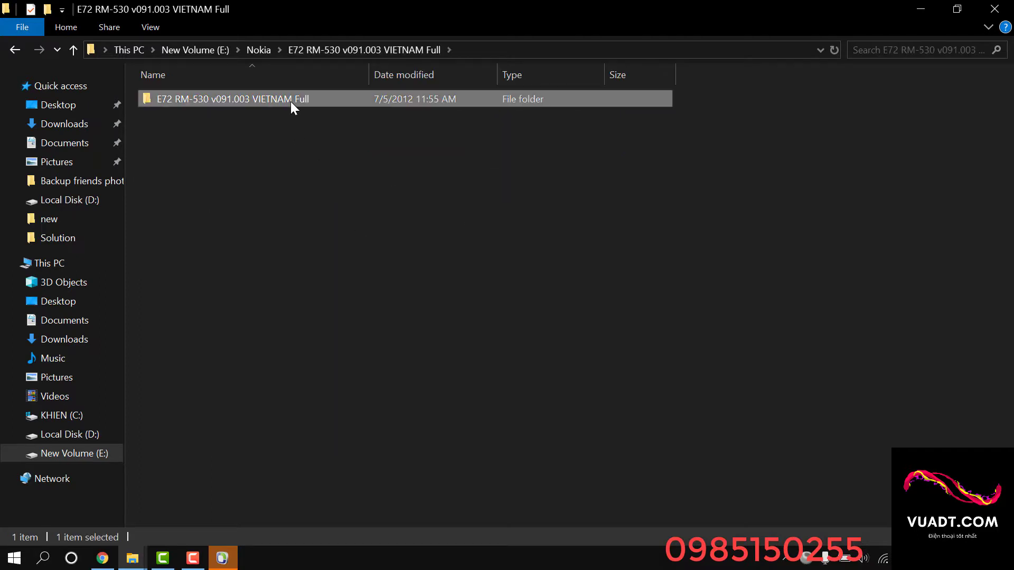
pyautogui.doubleClick(291, 101)
pyautogui.doubleClick(226, 96)
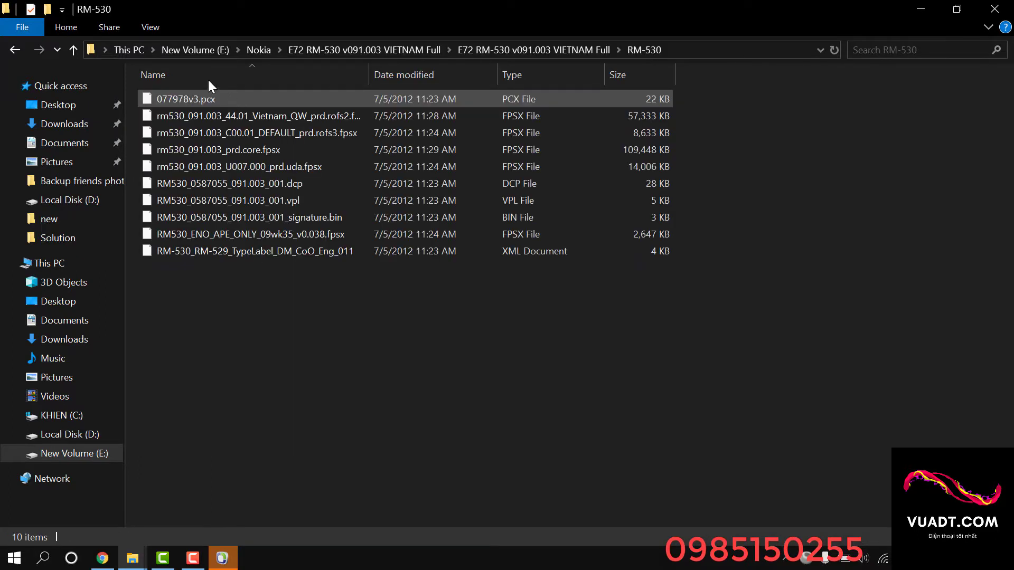
# - Go back up one level and copy the whole RM-530 firmware folder
pyautogui.click(73, 50)
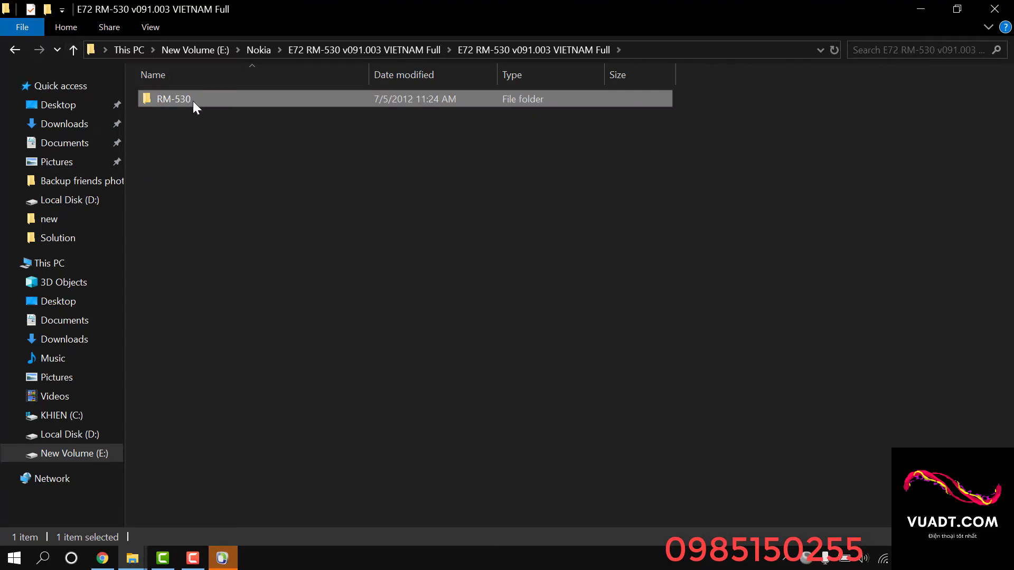
pyautogui.click(192, 100)
pyautogui.rightClick(261, 96)
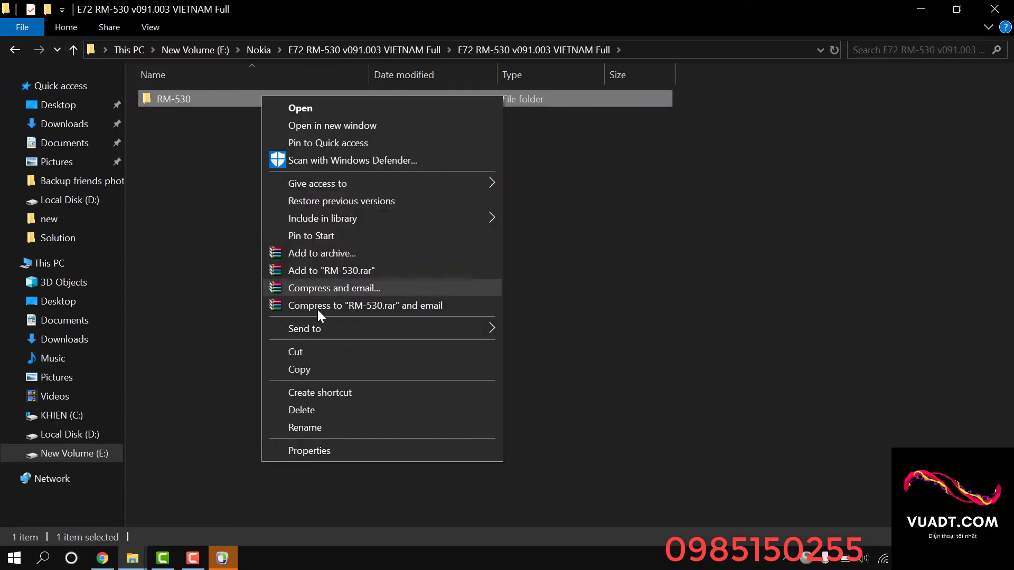
pyautogui.click(306, 370)
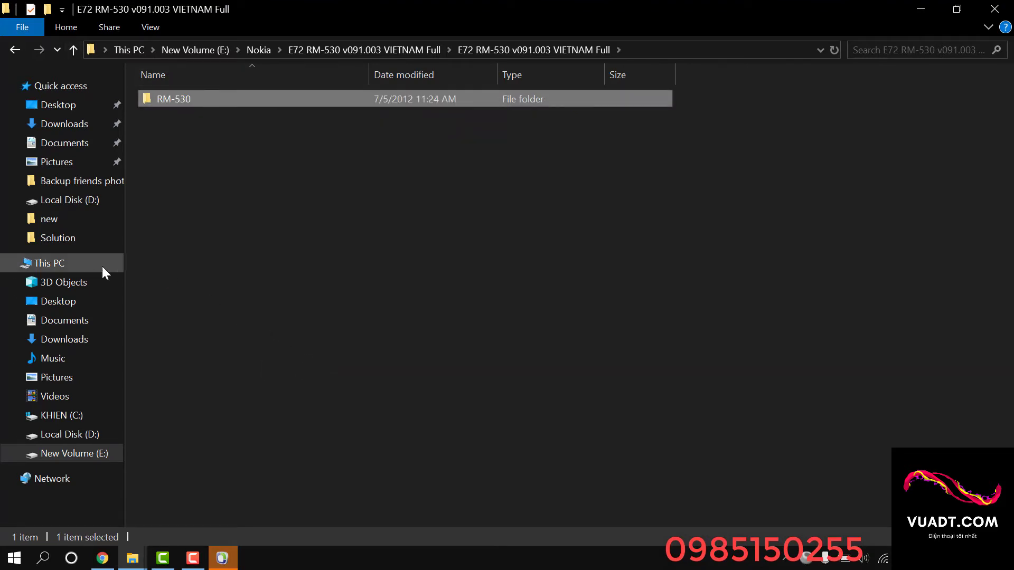
# - Open the Program Files folder on drive KHIEN (C:) and look through its folders
pyautogui.click(59, 264)
pyautogui.doubleClick(457, 222)
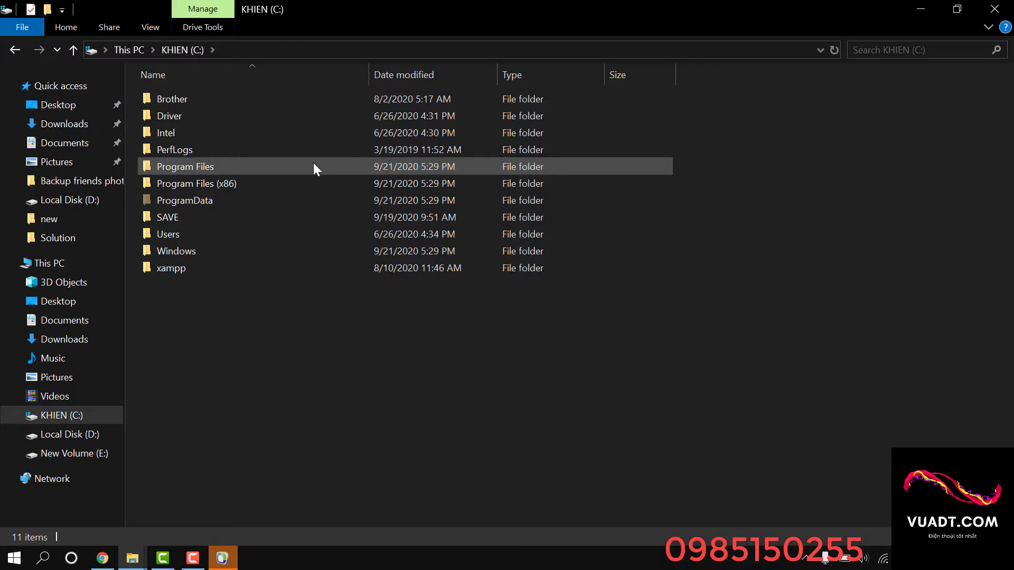
pyautogui.doubleClick(223, 169)
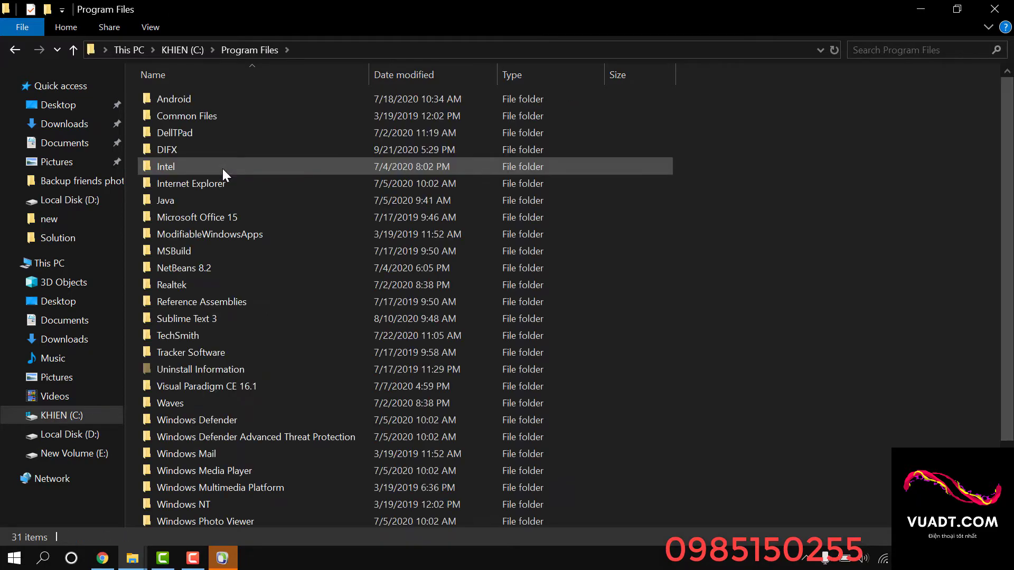
pyautogui.scroll(-2, 238, 208)
pyautogui.scroll(2, 233, 233)
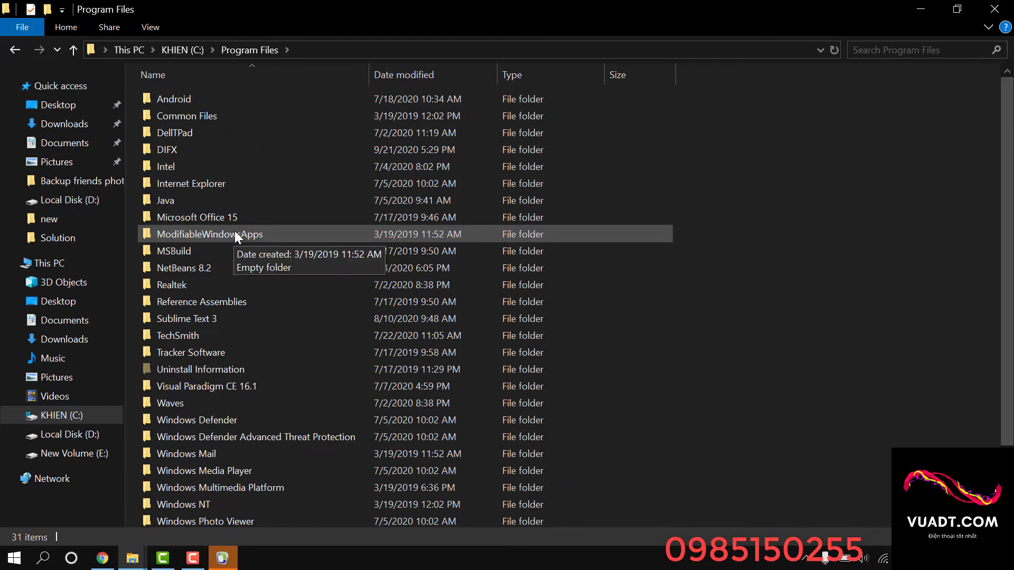
pyautogui.scroll(-2, 248, 221)
pyautogui.scroll(2, 306, 213)
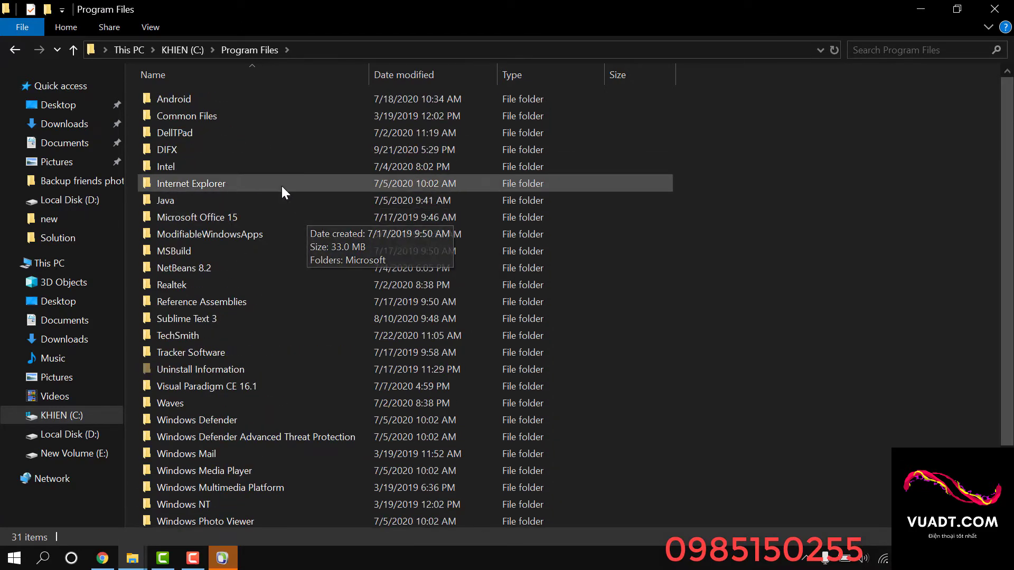
pyautogui.scroll(-2, 306, 185)
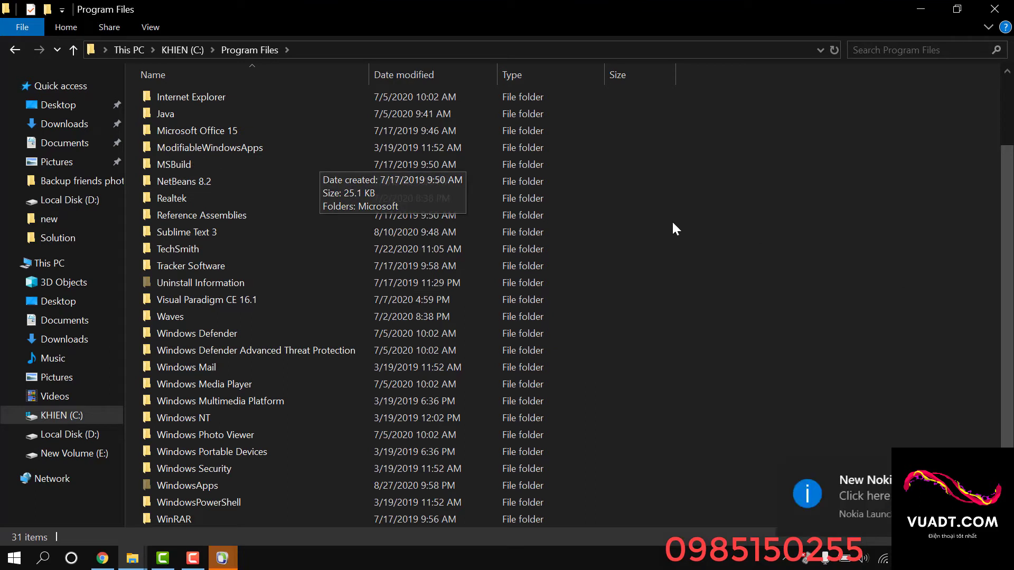
# - Create a folder named Nokia in Program Files and open it
pyautogui.rightClick(649, 207)
pyautogui.moveTo(698, 402)
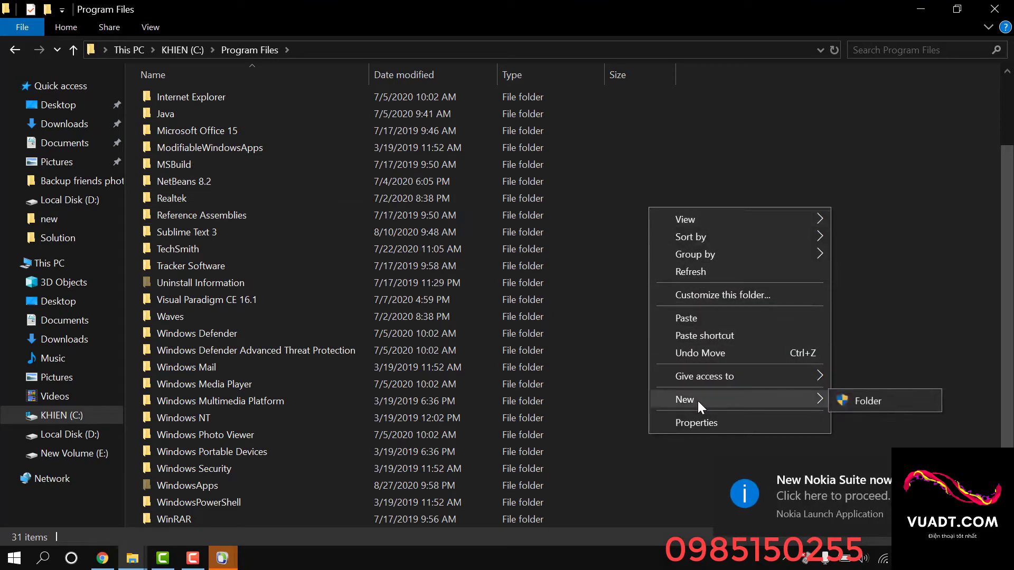
pyautogui.click(880, 400)
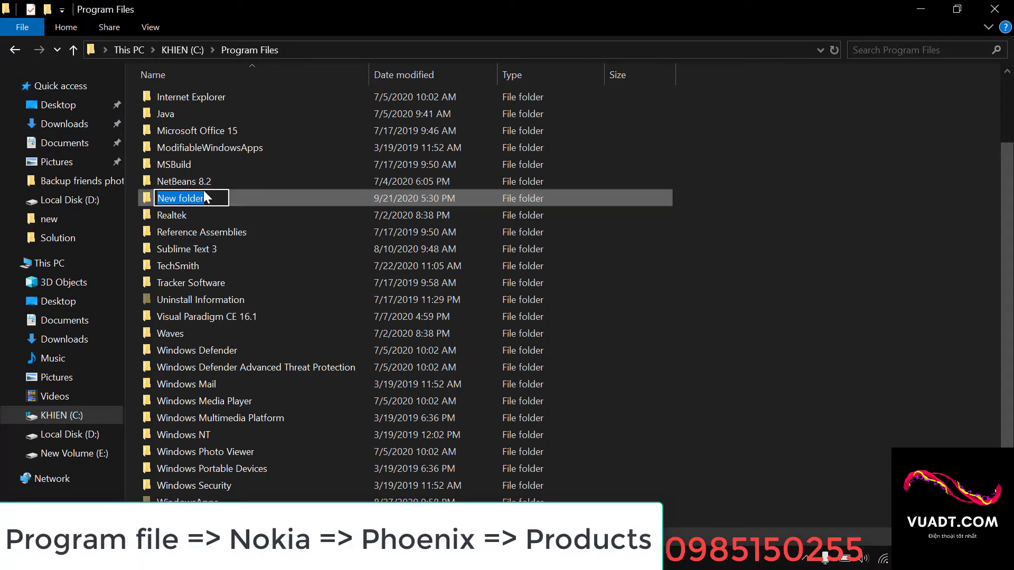
pyautogui.moveTo(208, 198); pyautogui.dragTo(155, 195)
pyautogui.write('Nokia')
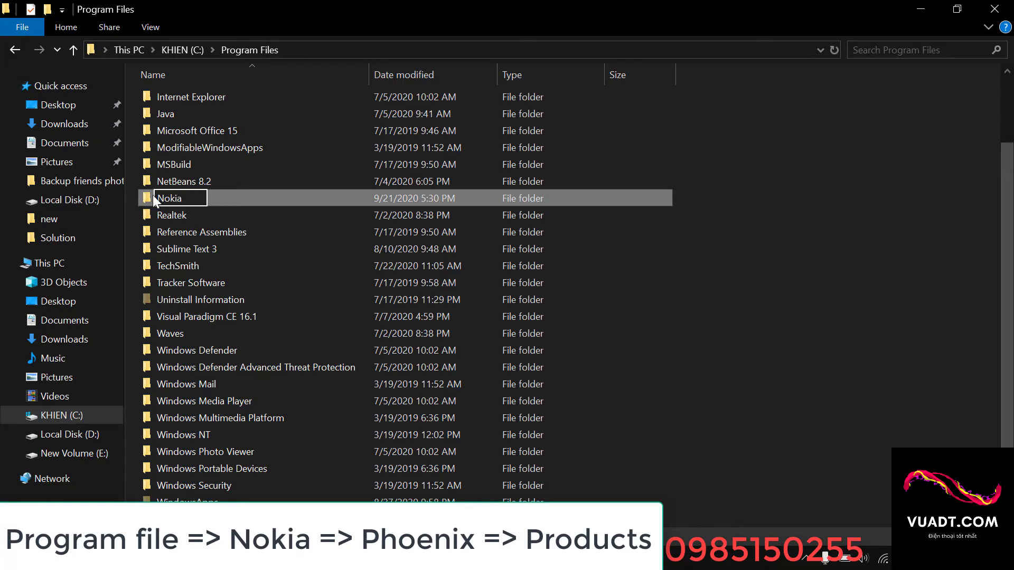
pyautogui.press('Return')
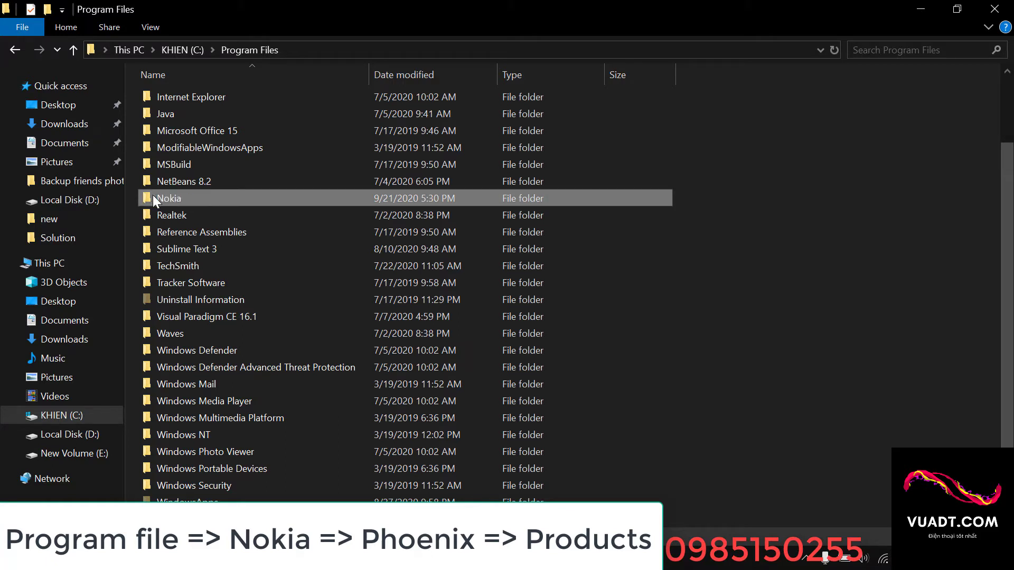
pyautogui.doubleClick(240, 196)
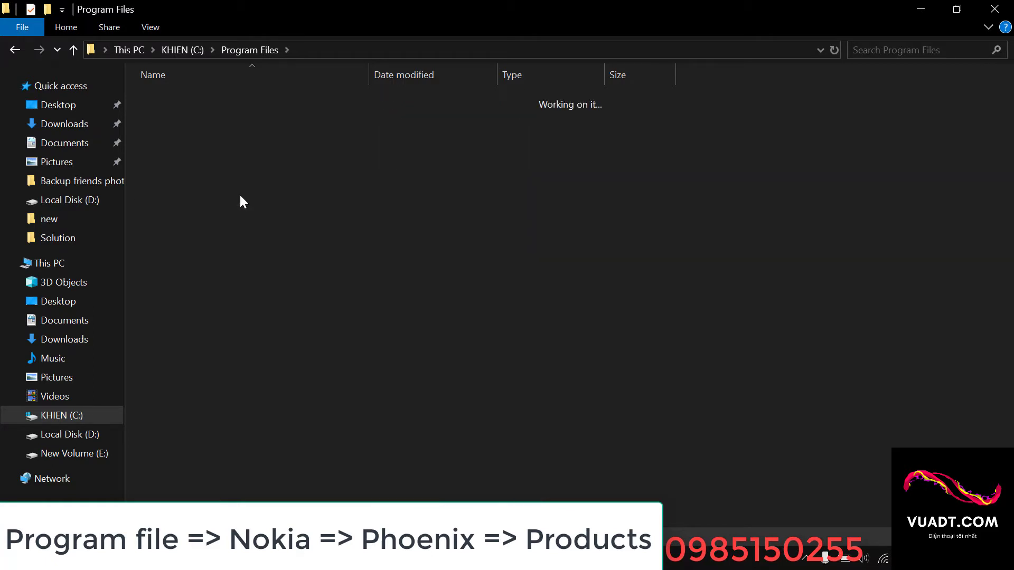
# - Create a folder named Phoenix inside the Nokia folder and open it
pyautogui.rightClick(222, 144)
pyautogui.moveTo(312, 318)
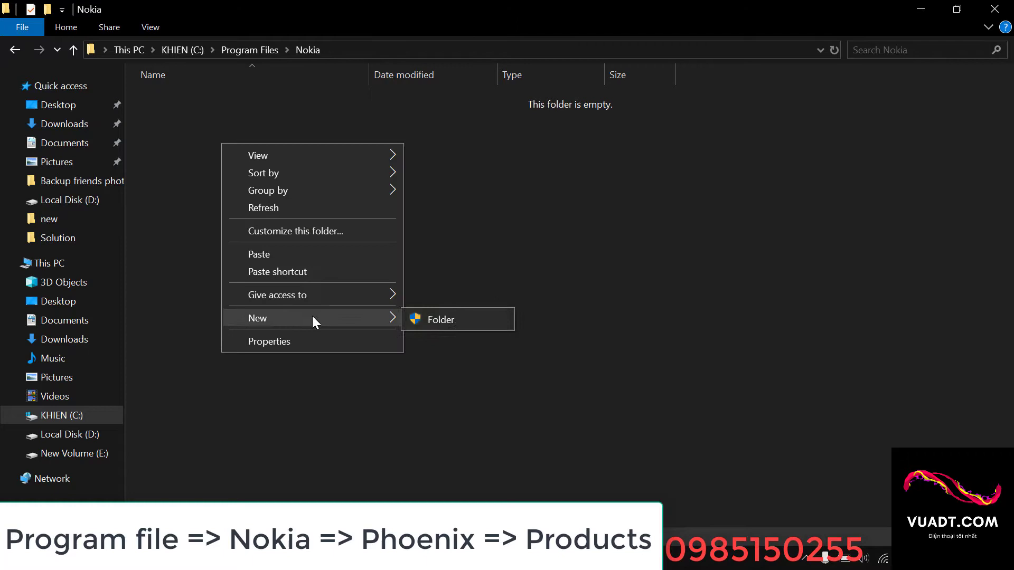
pyautogui.click(423, 317)
pyautogui.write('Phon')
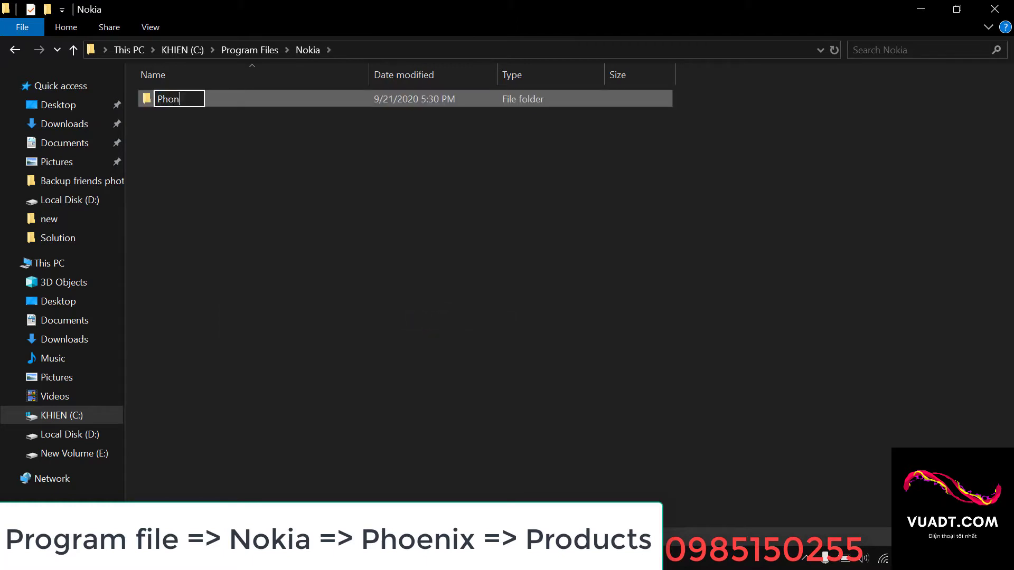
pyautogui.press('BackSpace')
pyautogui.write('enix')
pyautogui.press('Return')
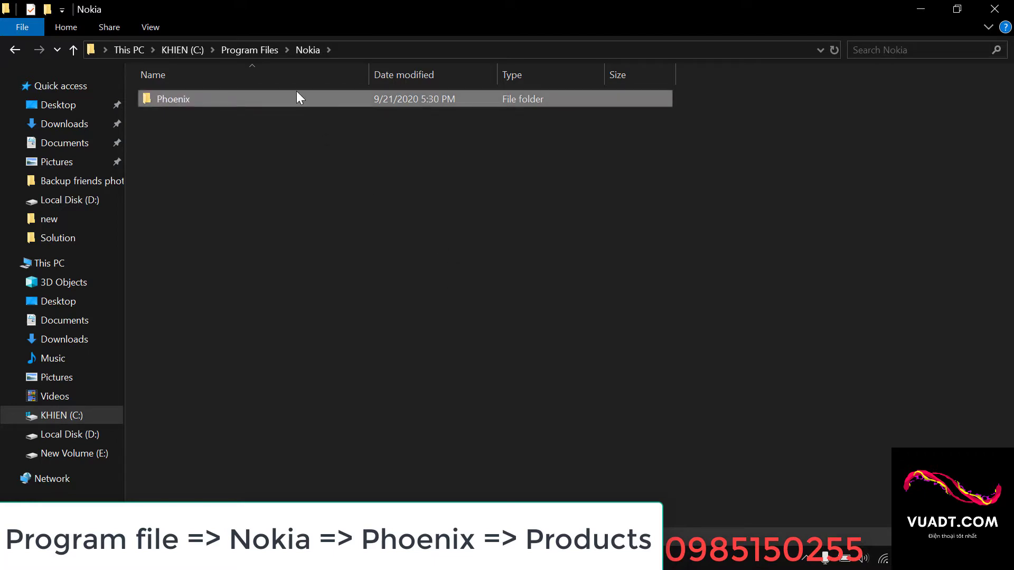
pyautogui.doubleClick(205, 100)
# - Create a folder named Products inside the Phoenix folder and open it
pyautogui.rightClick(261, 142)
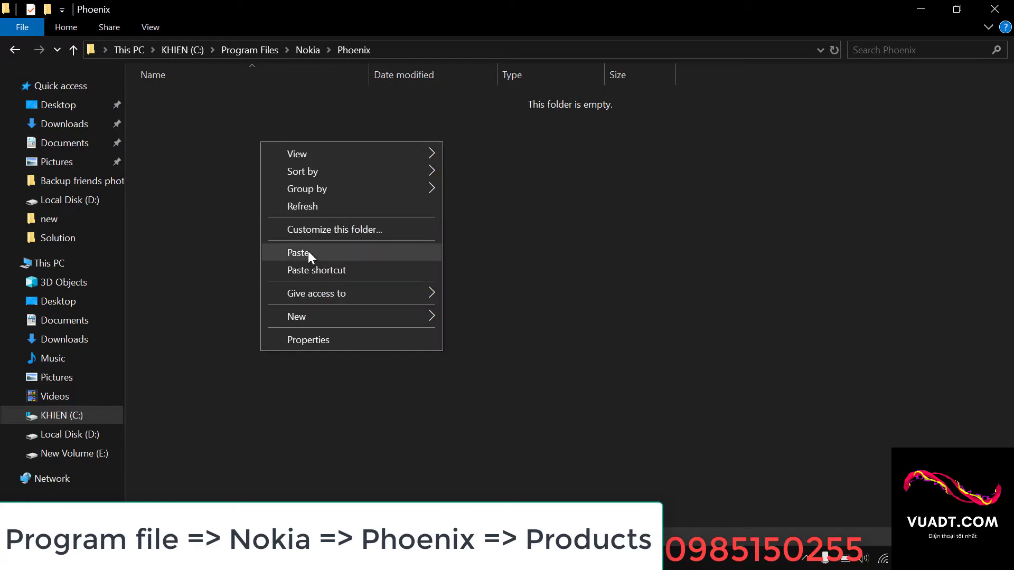
pyautogui.moveTo(297, 316)
pyautogui.click(499, 318)
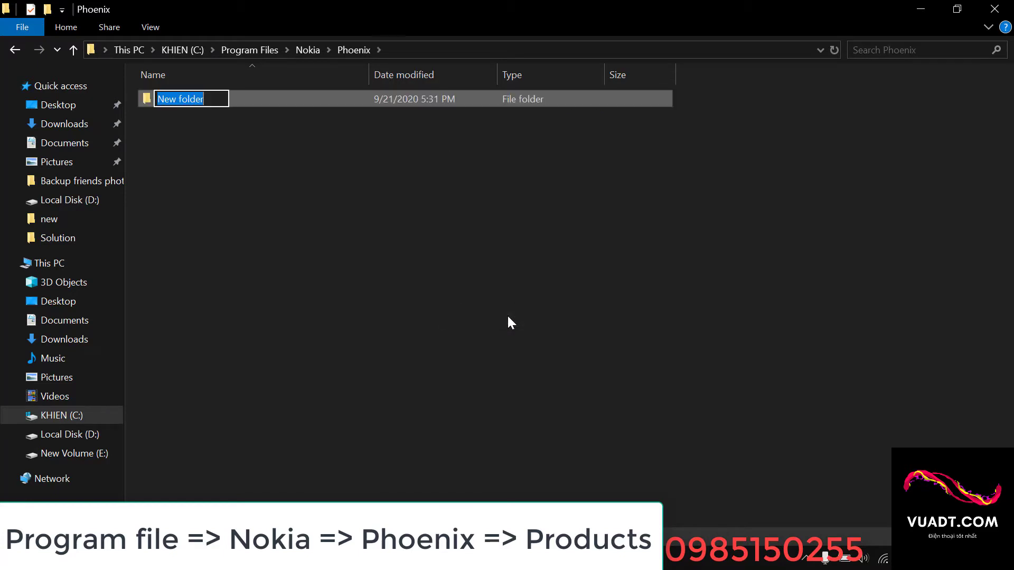
pyautogui.write('Pro')
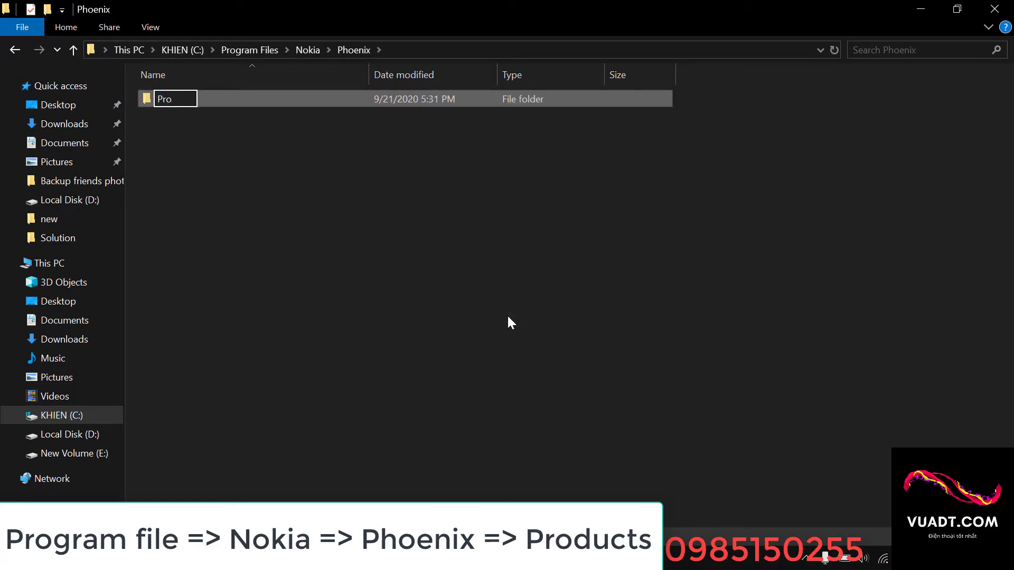
pyautogui.write('du')
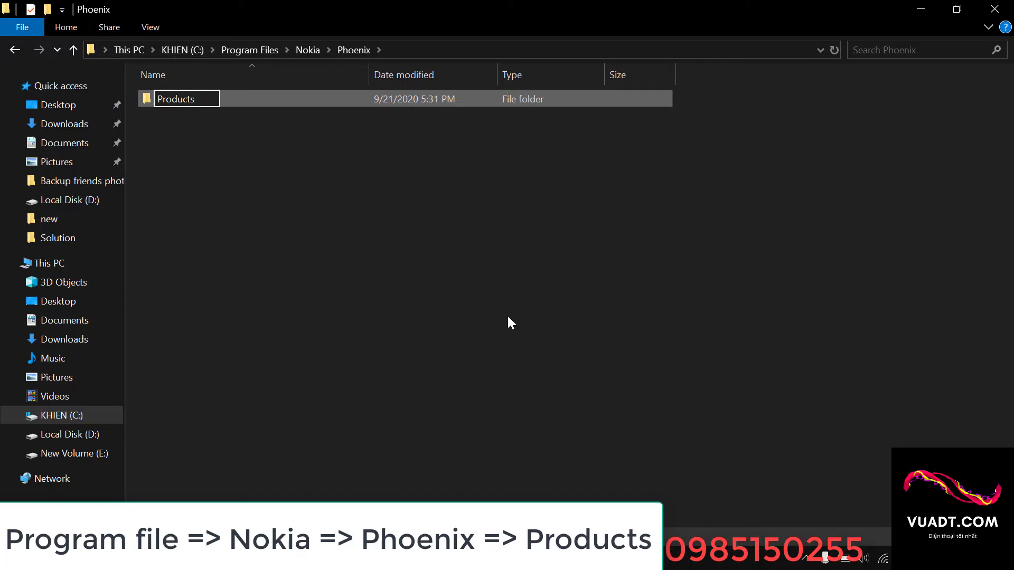
pyautogui.write('cts')
pyautogui.press('Return')
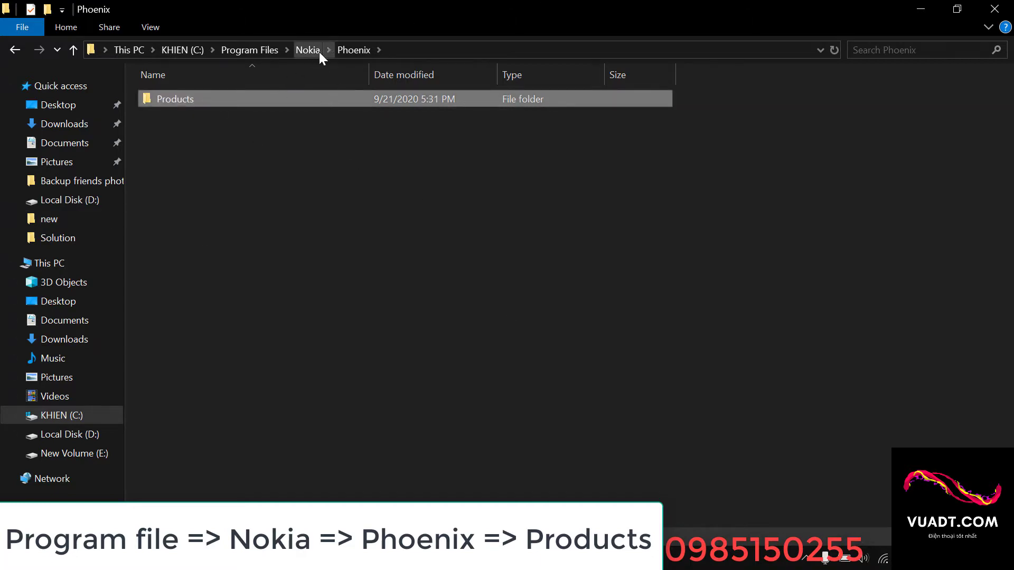
pyautogui.doubleClick(321, 103)
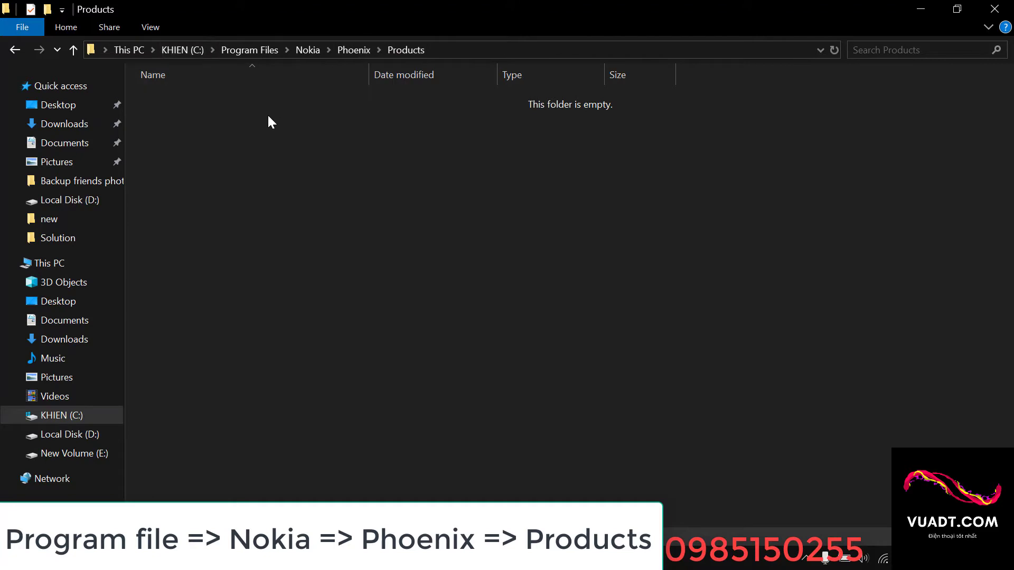
# - Paste the copied RM-530 firmware folder into Products with administrator permission and open it to view its files
pyautogui.rightClick(255, 124)
pyautogui.click(332, 227)
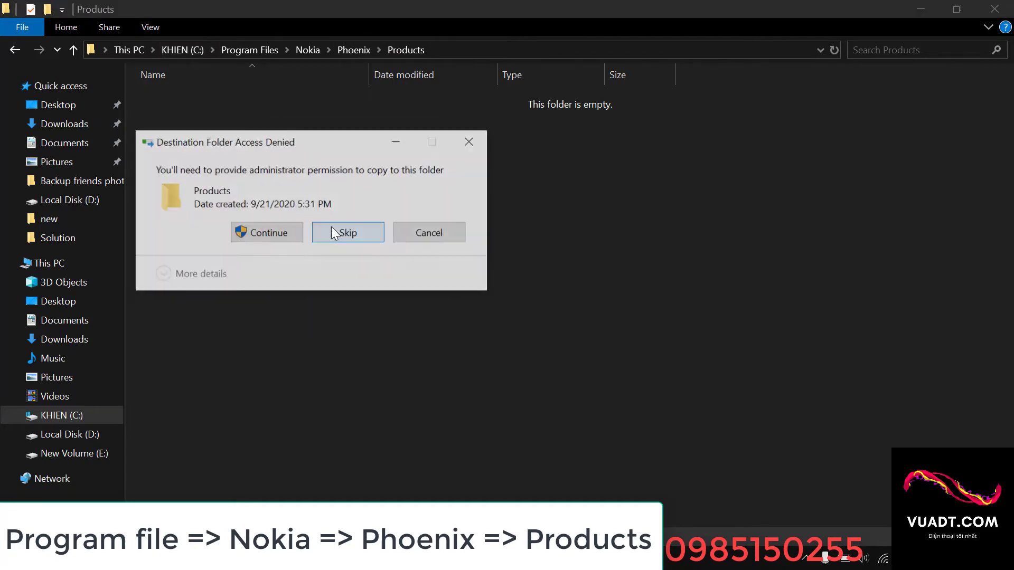
pyautogui.click(266, 232)
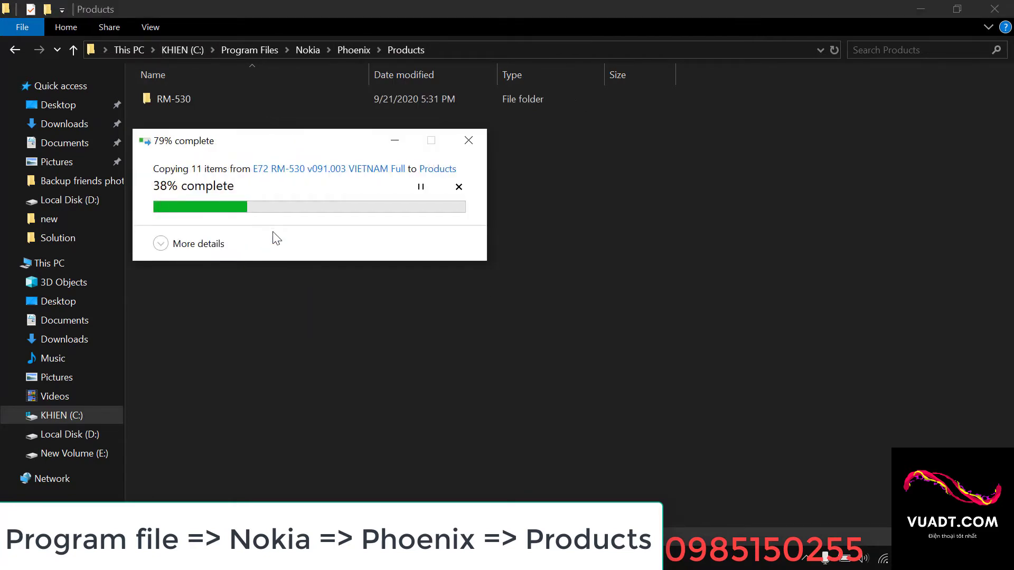
pyautogui.doubleClick(262, 106)
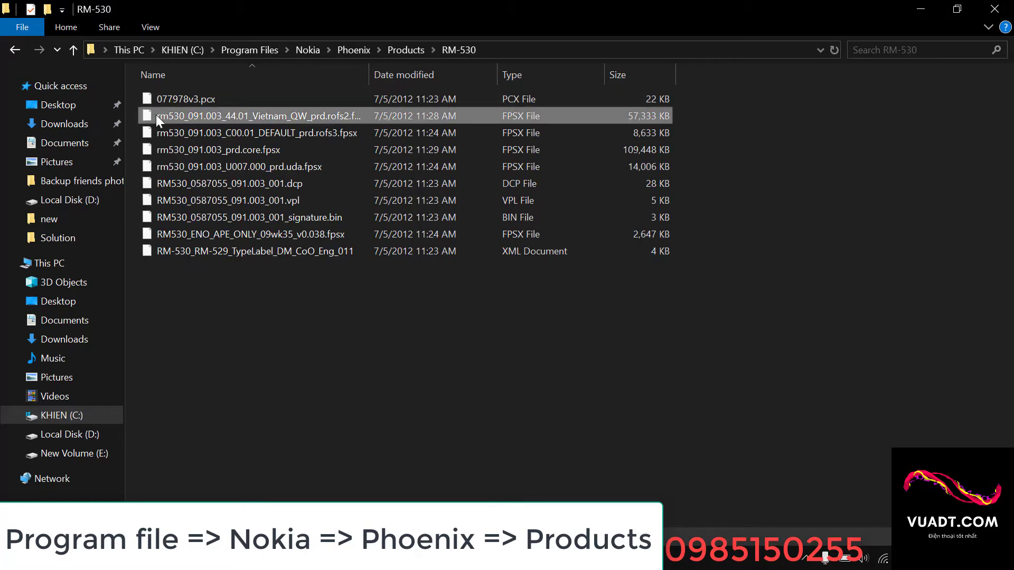
pyautogui.click(312, 306)
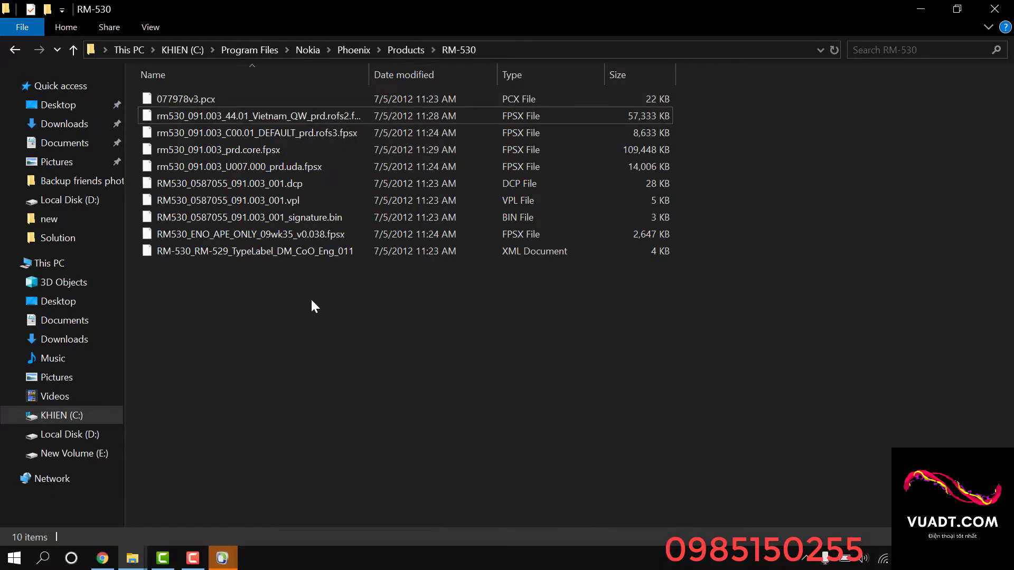
# - Open the nested InfinityBox_FREE_BEST_v1.62 folders in the Nokia folder on New Volume (E:) and launch the BEST application
pyautogui.click(74, 453)
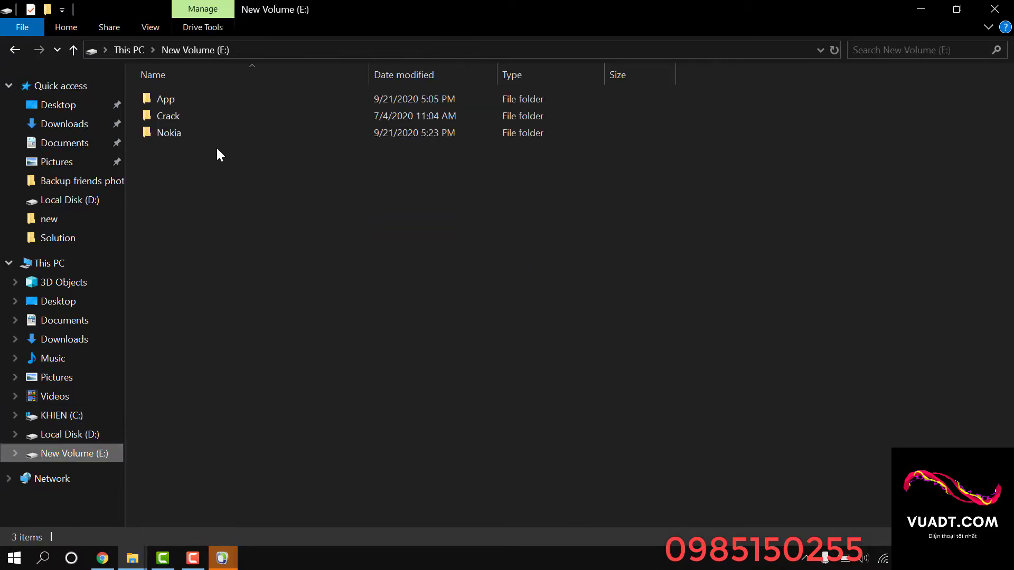
pyautogui.doubleClick(201, 136)
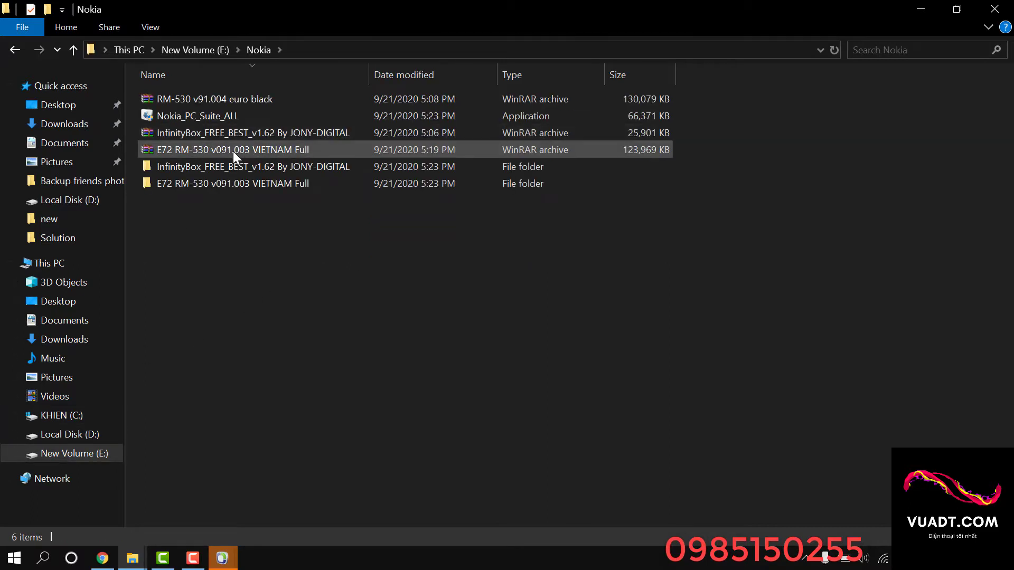
pyautogui.doubleClick(230, 170)
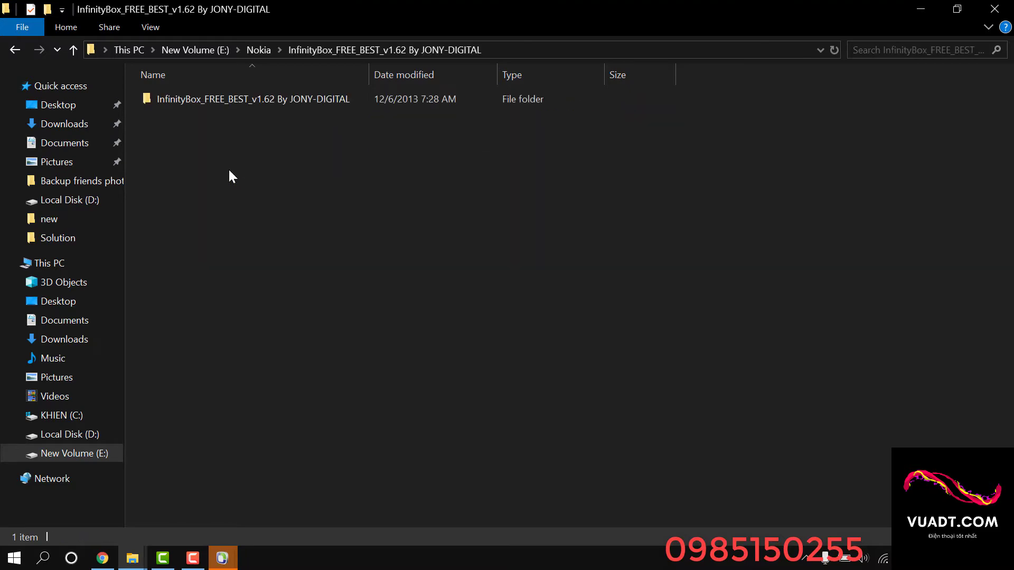
pyautogui.doubleClick(271, 102)
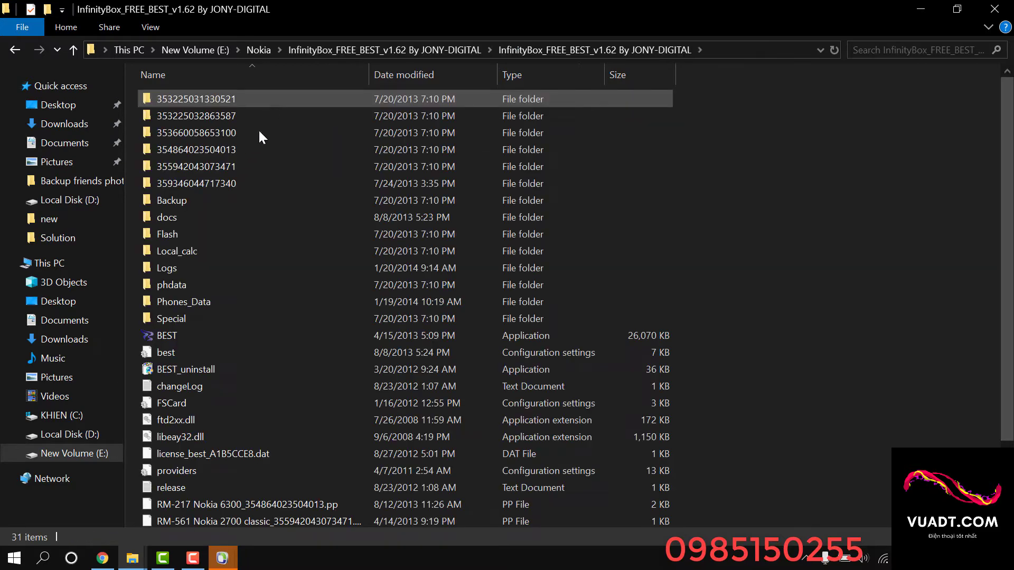
pyautogui.click(218, 331)
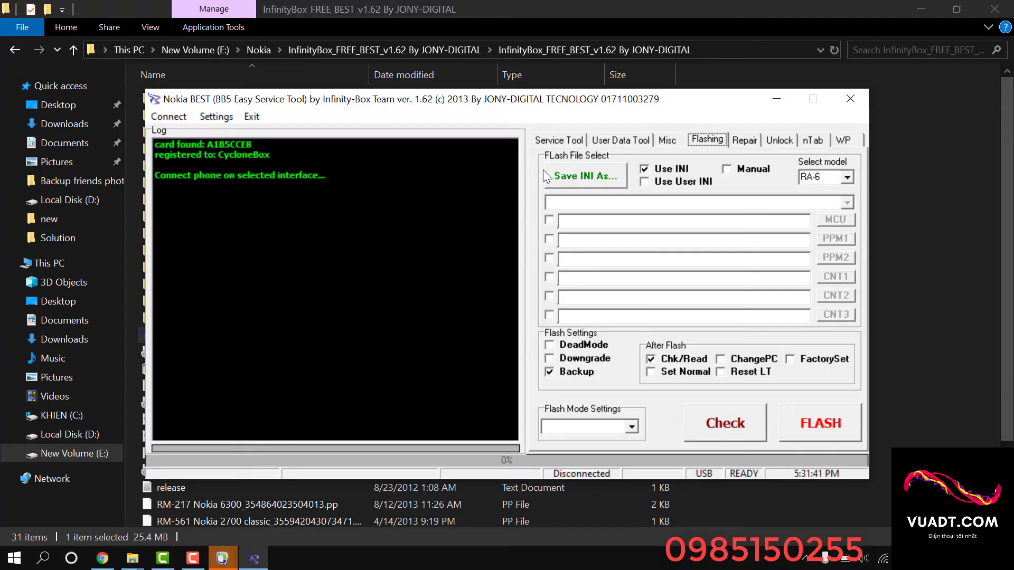
# - Set the flashing model to rm-530 to load the 0587055 VIETNAM QW BROWN ver 091.003 firmware files
pyautogui.moveTo(635, 107); pyautogui.dragTo(611, 97)
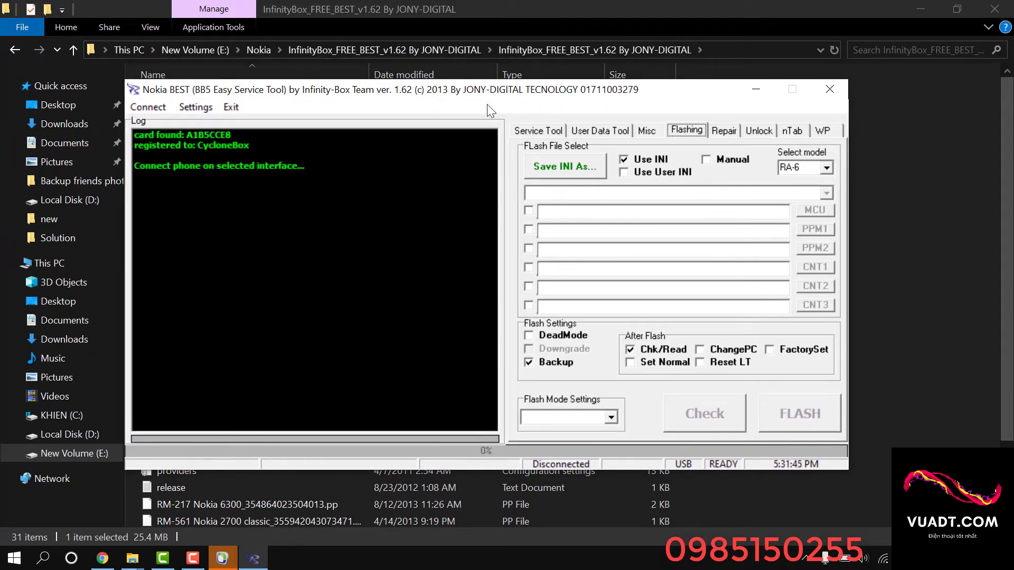
pyautogui.click(799, 169)
pyautogui.write('rm-530')
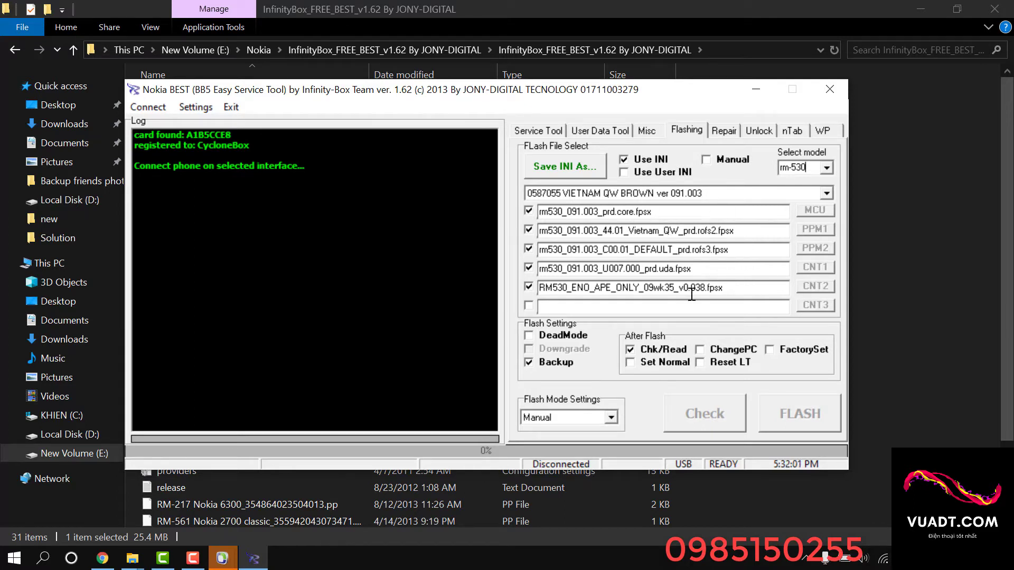
# - Enable DeadMode plus the after-flash options Set Normal, Reset LT and FactorySet, and start flashing the phone
pyautogui.click(555, 335)
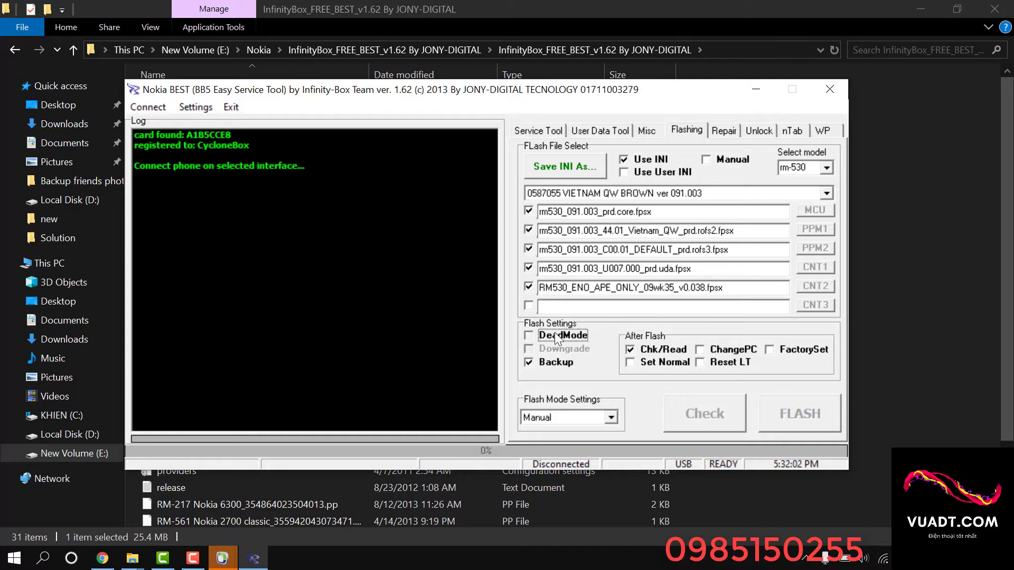
pyautogui.click(655, 363)
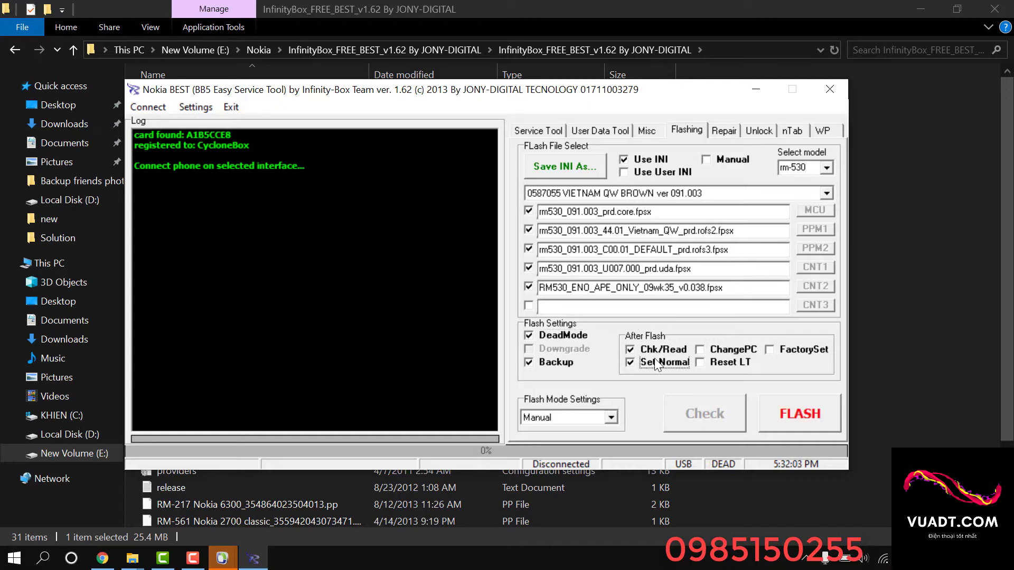
pyautogui.click(714, 366)
pyautogui.click(783, 349)
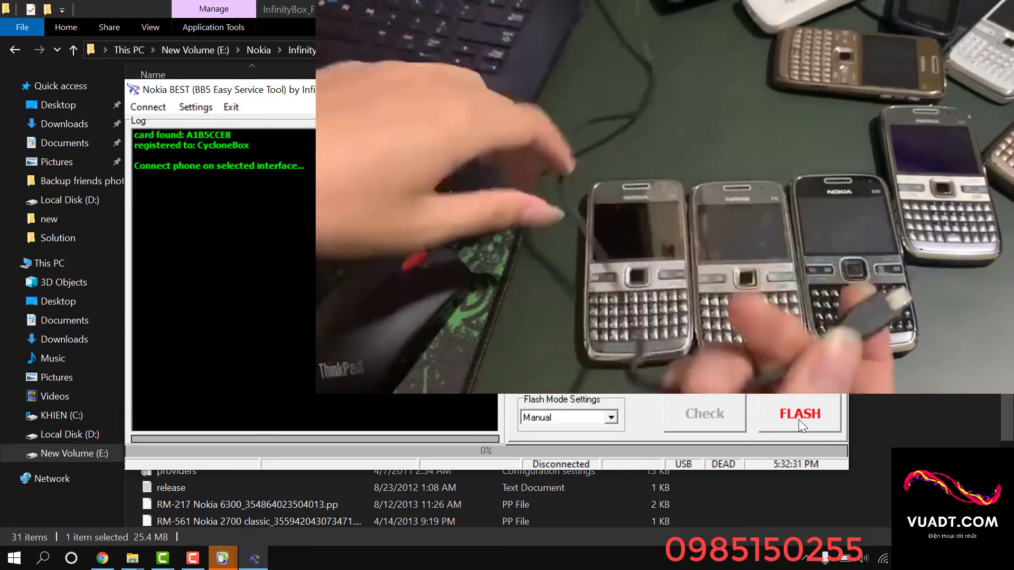
pyautogui.click(799, 420)
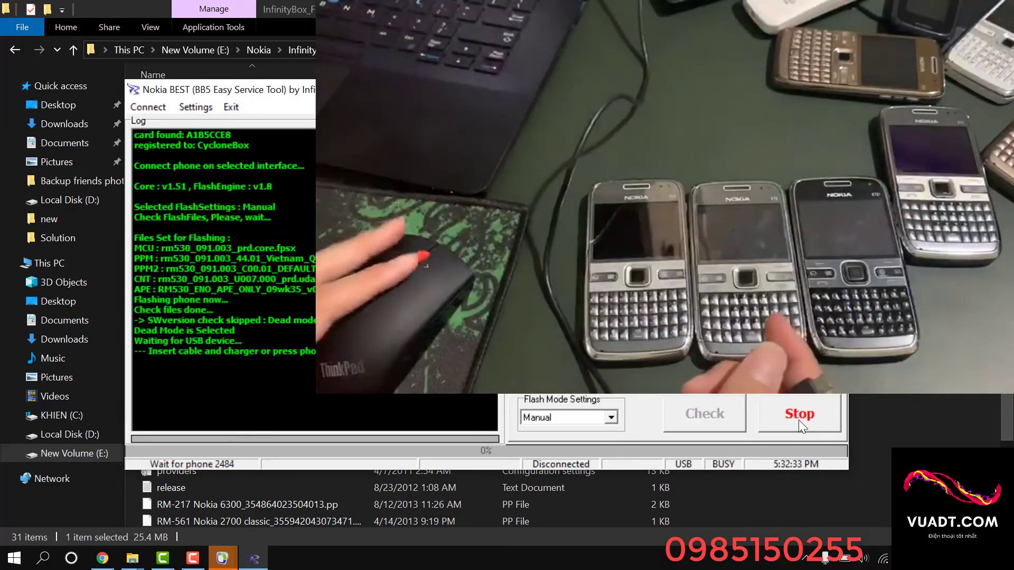